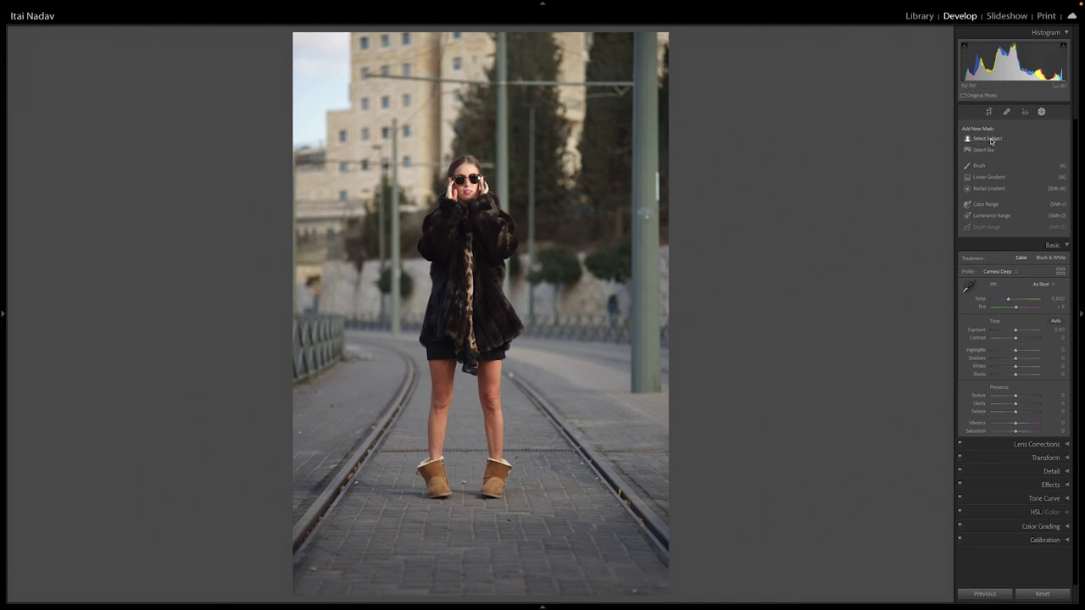
Step: Create a Select Subject mask of the woman and check it as White on Black before returning to Color Overlay
left_click(990, 139)
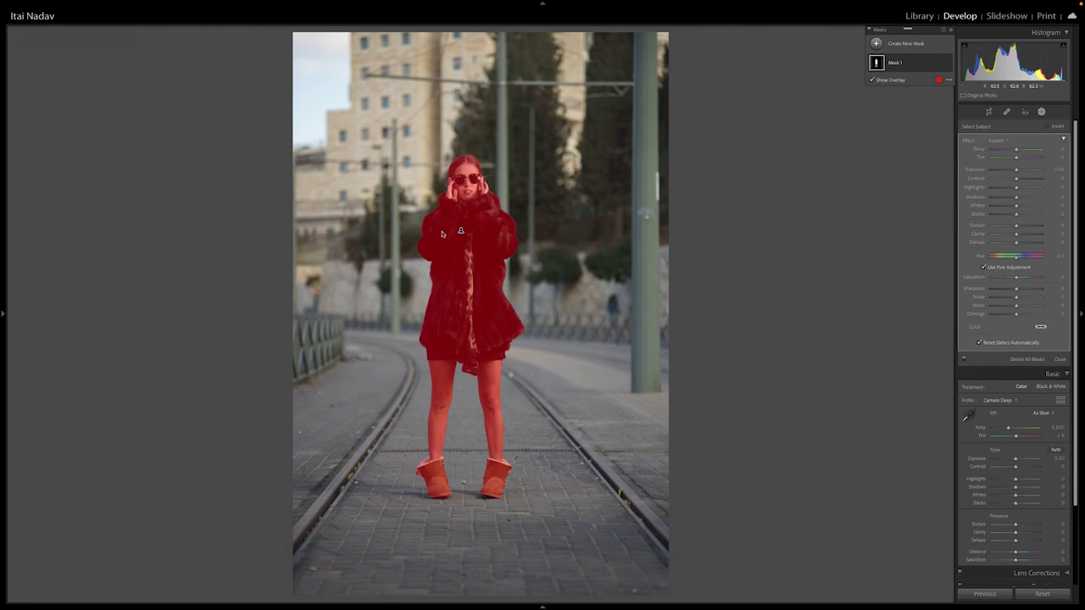
left_click(949, 80)
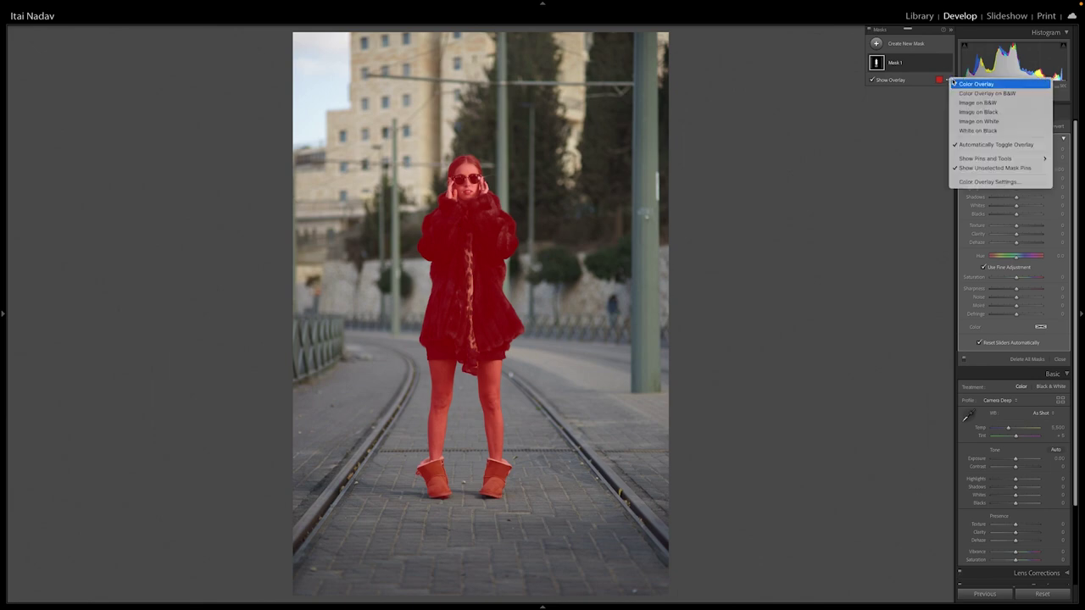
left_click(1018, 131)
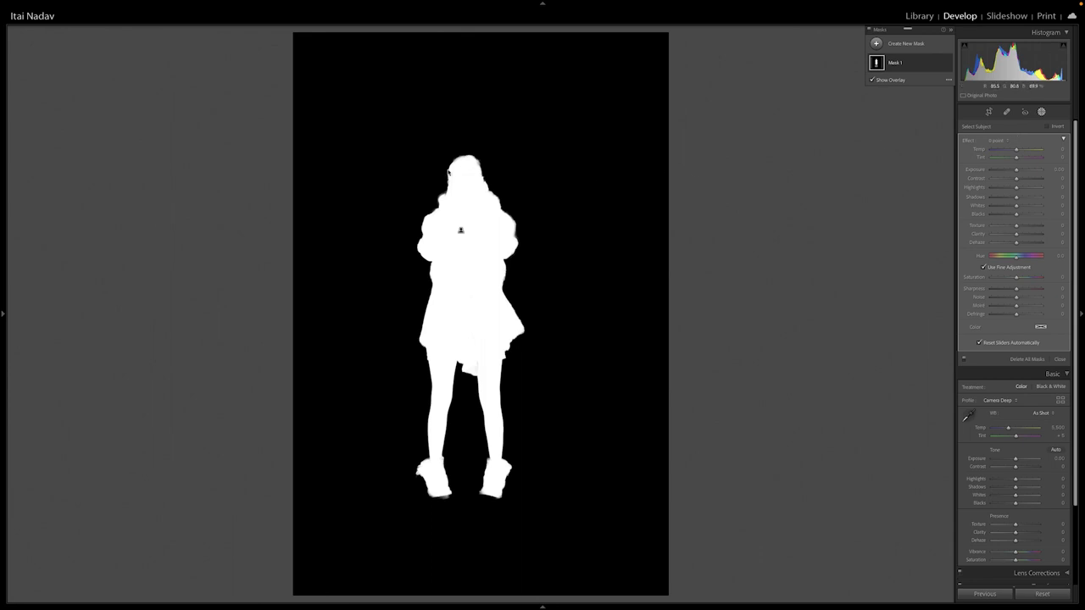
left_click(948, 80)
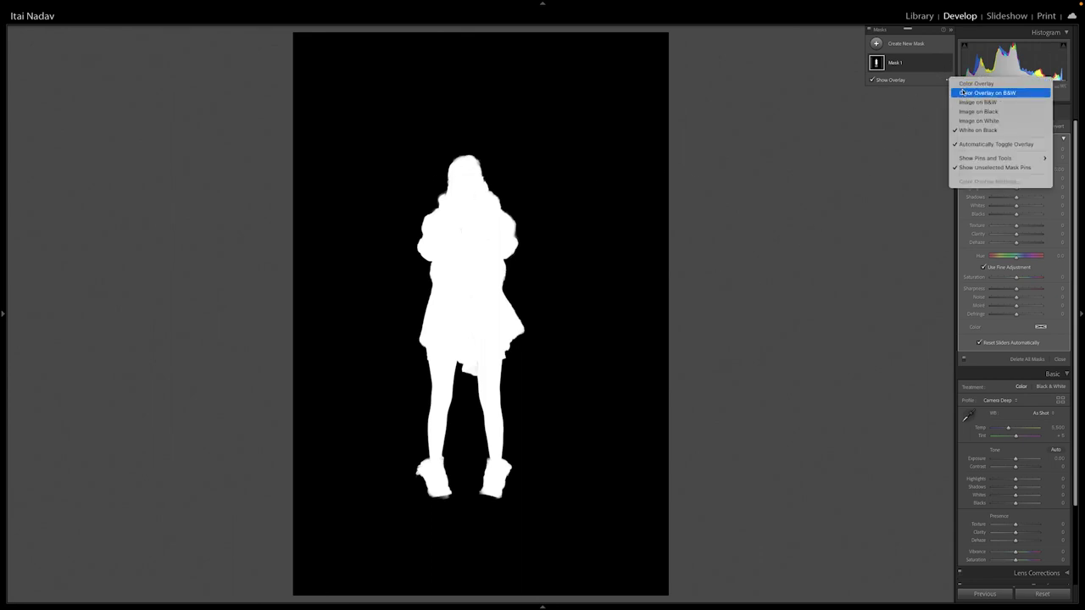
left_click(966, 83)
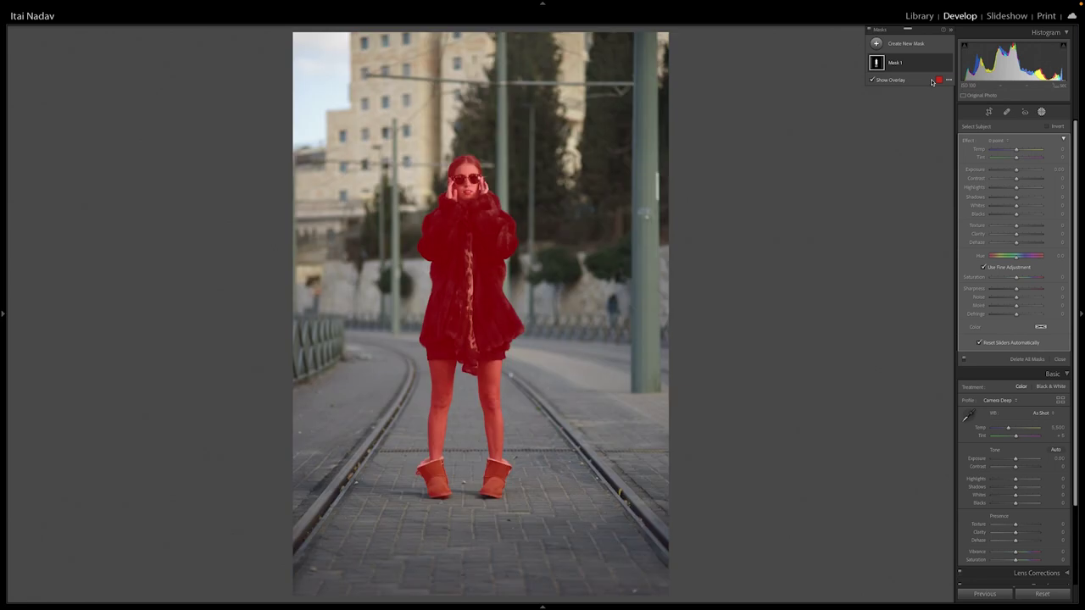
left_click(872, 81)
left_click(871, 81)
Step: Set the subject mask's Temp to 10, Shadows to about 26 and Sharpness to 61, and compare with the mask hidden
left_click_drag(1017, 150, 1019, 150)
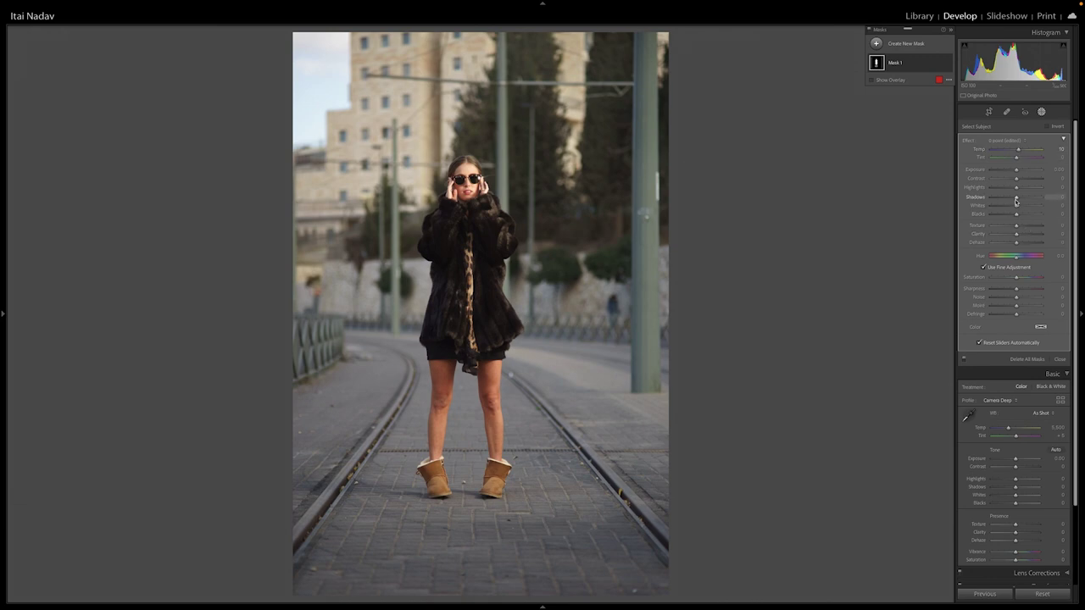
left_click_drag(1017, 199, 1024, 199)
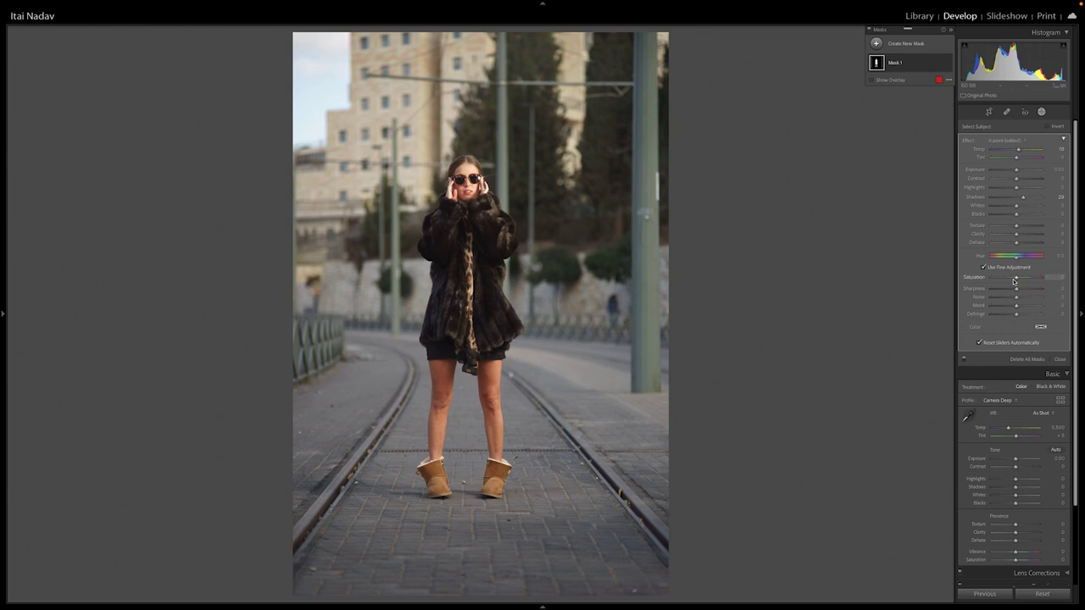
left_click_drag(1016, 290, 1032, 290)
left_click(948, 64)
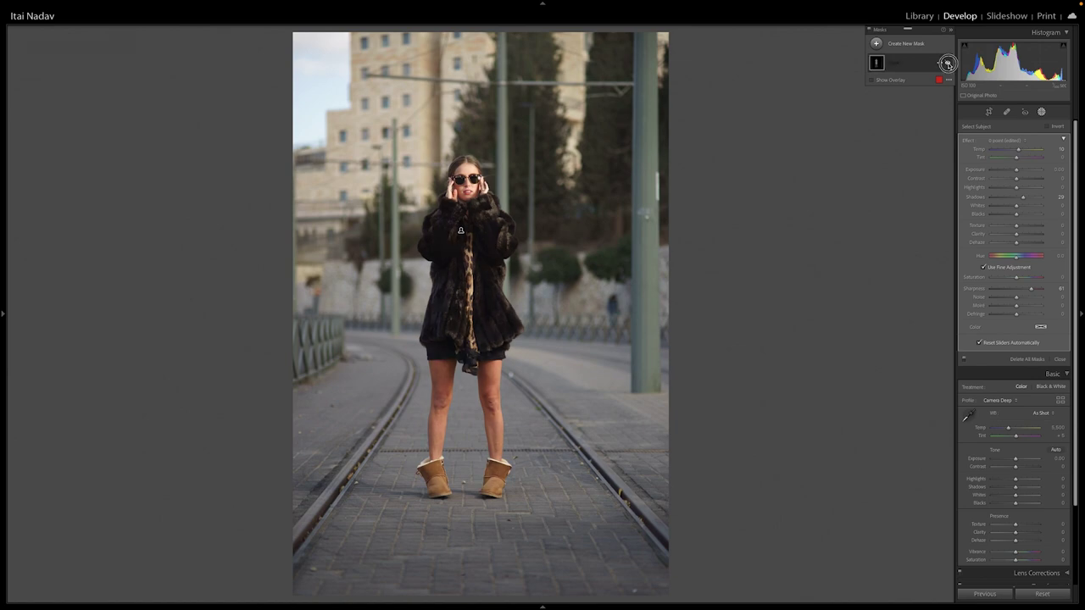
left_click(948, 65)
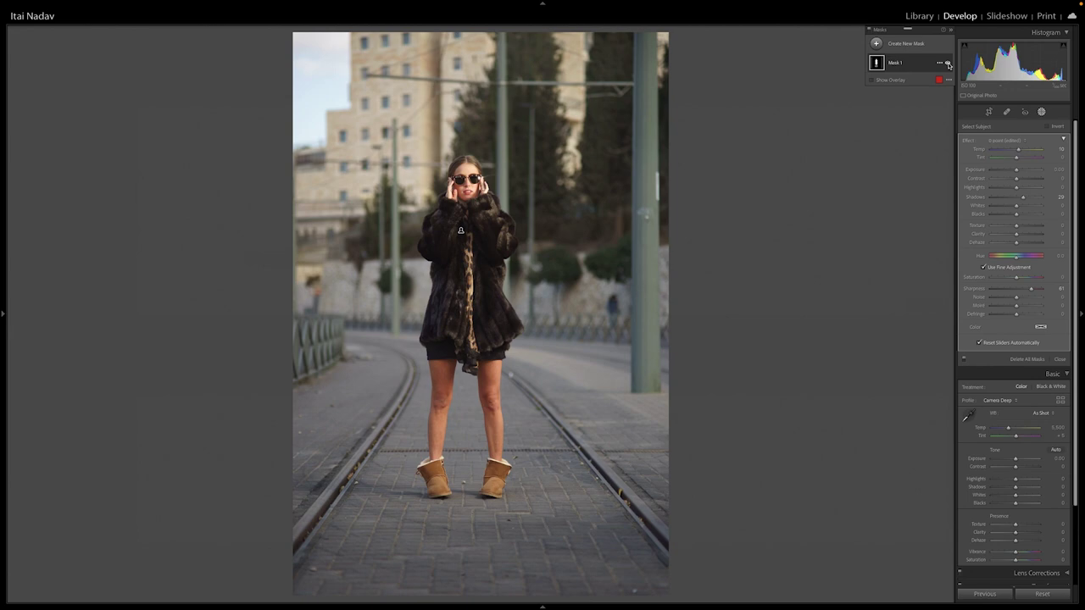
mouse_move(878, 70)
left_click(876, 43)
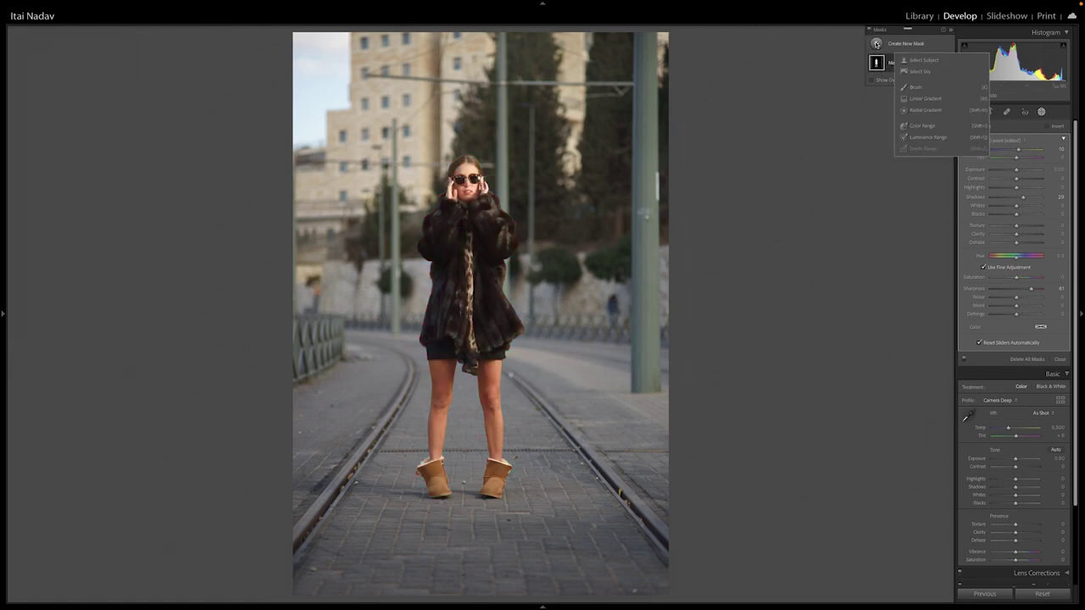
left_click(924, 91)
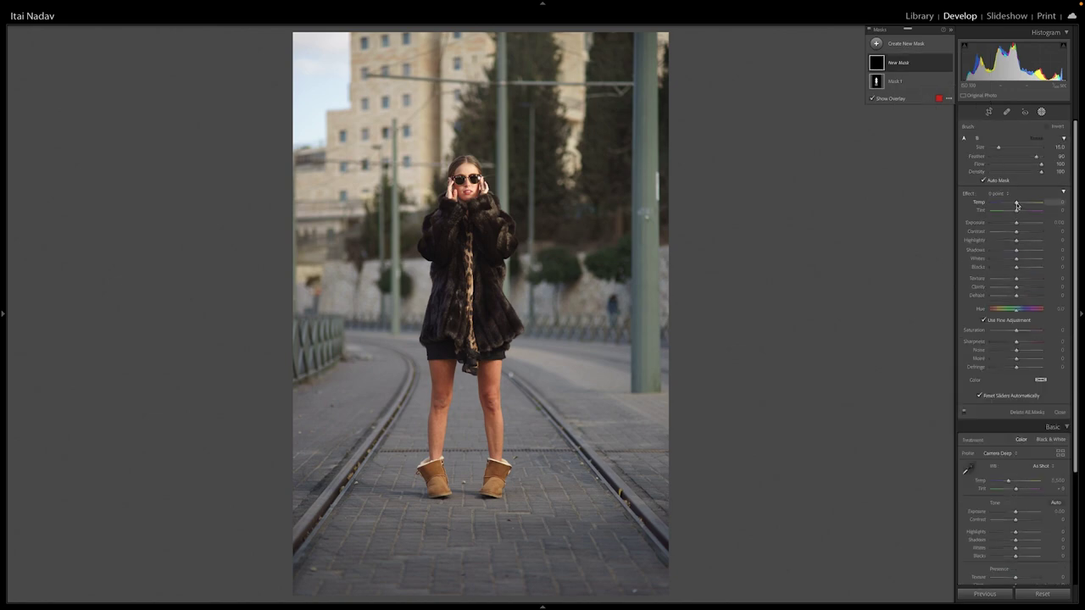
left_click_drag(1016, 222, 1012, 222)
mouse_move(593, 161)
left_mouse_down()
mouse_move(612, 200)
mouse_move(647, 433)
mouse_move(618, 435)
mouse_move(581, 397)
mouse_move(600, 547)
left_mouse_up()
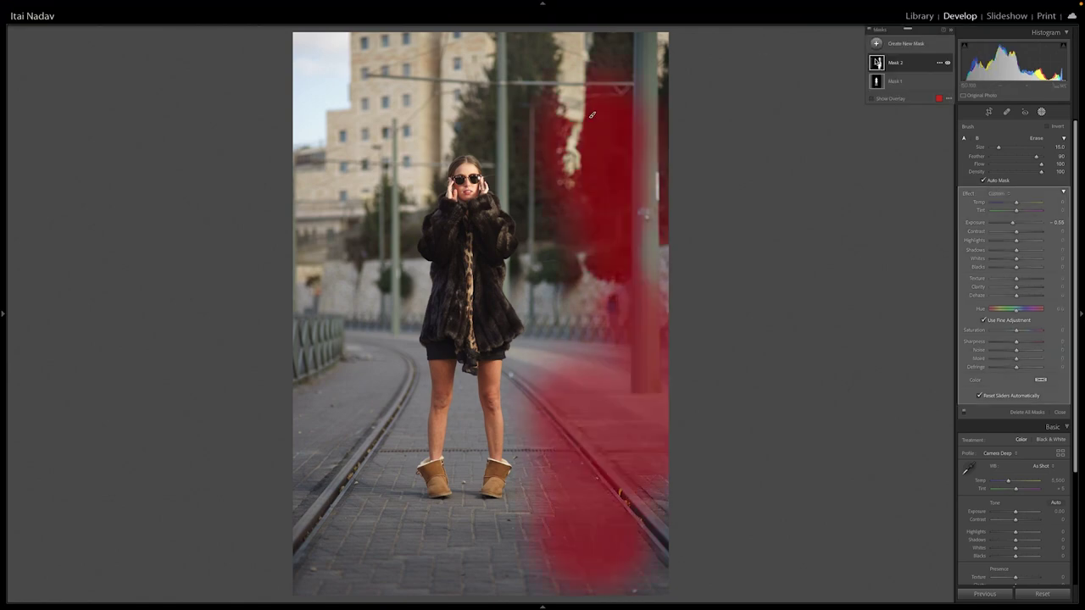
key("ctrl+z")
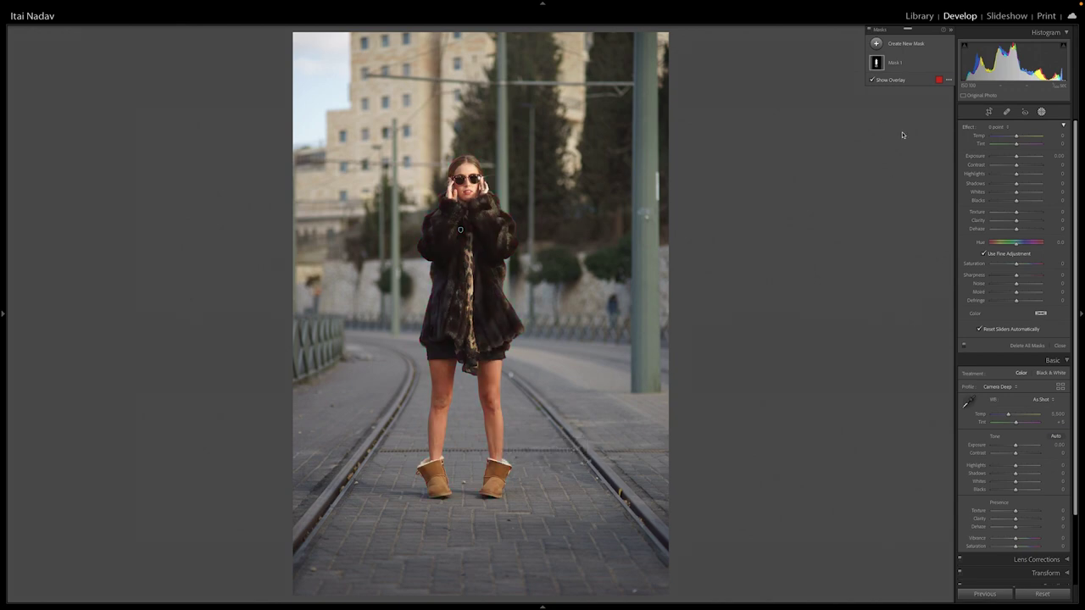
Step: Add a second Select Subject mask and invert its subject component so it covers everything around the woman
left_click(877, 44)
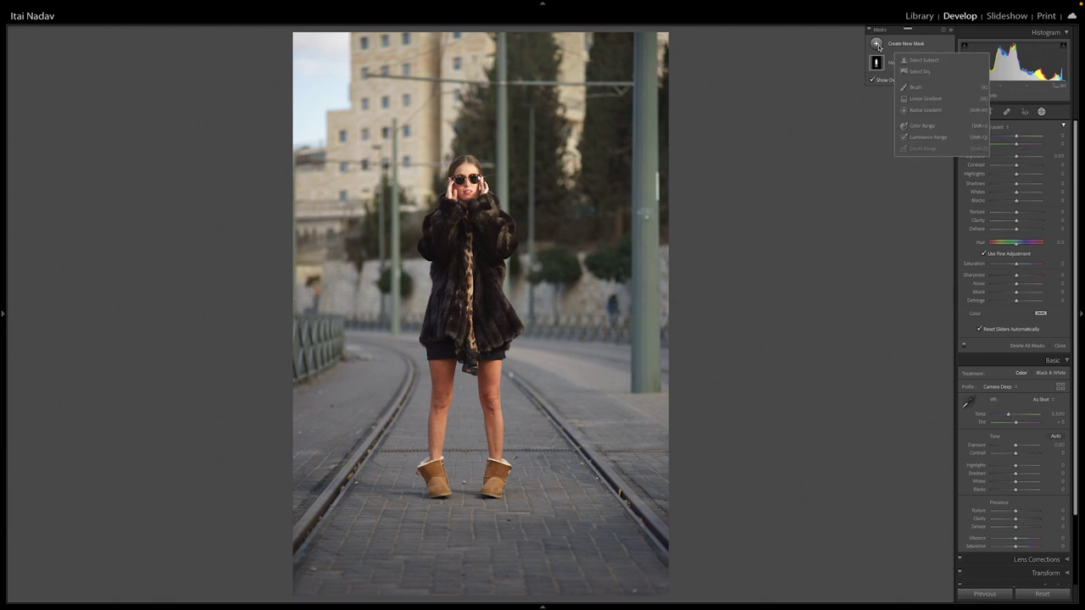
left_click(926, 61)
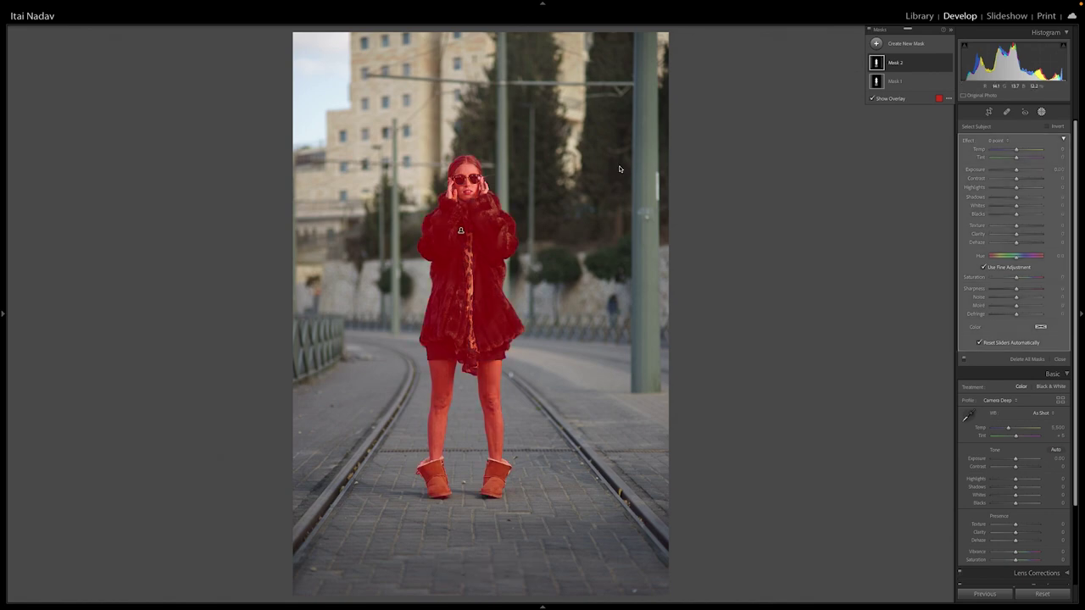
left_click(878, 65)
left_click(910, 68)
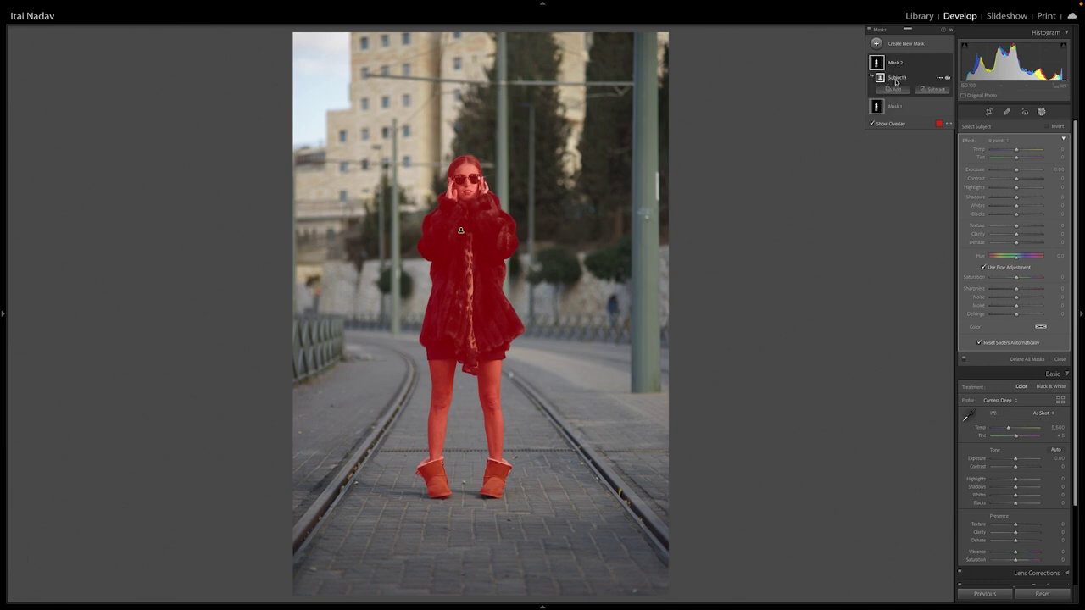
left_click(938, 78)
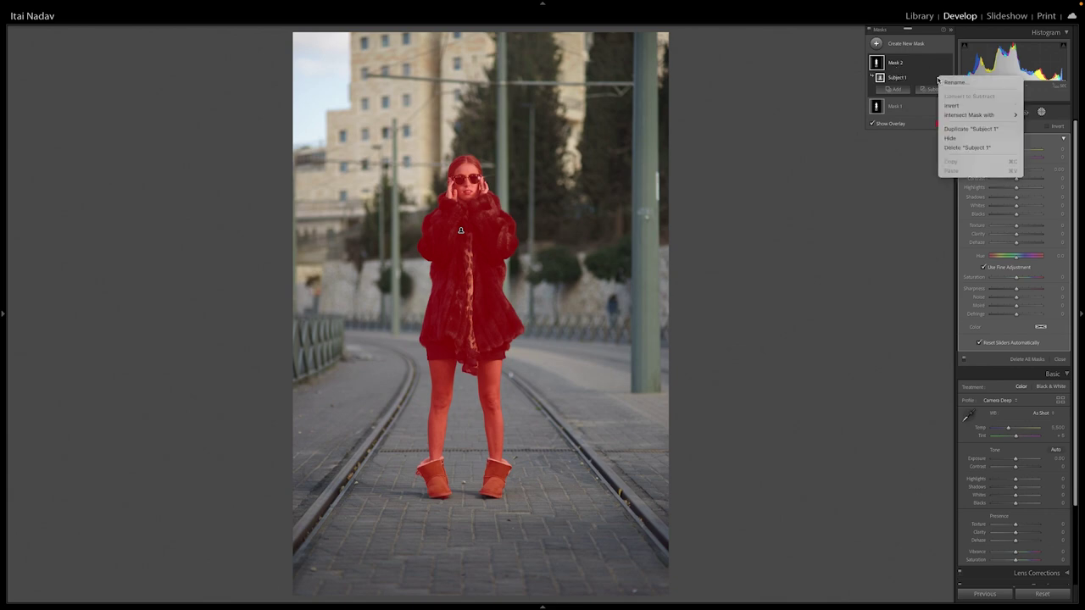
left_click(975, 106)
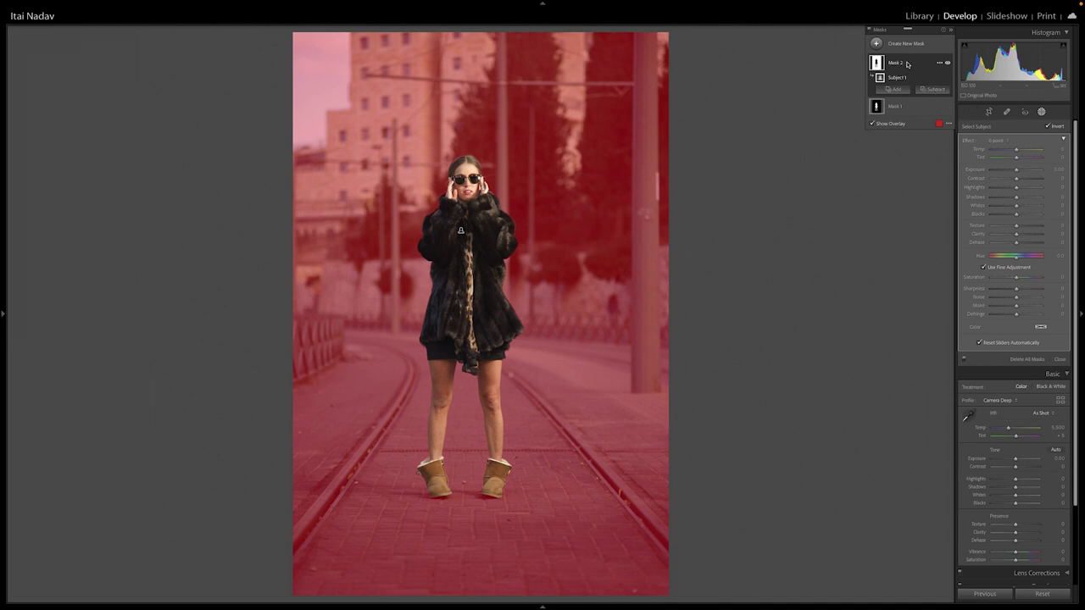
Step: Rename the inverted subject mask as Background
left_click(940, 64)
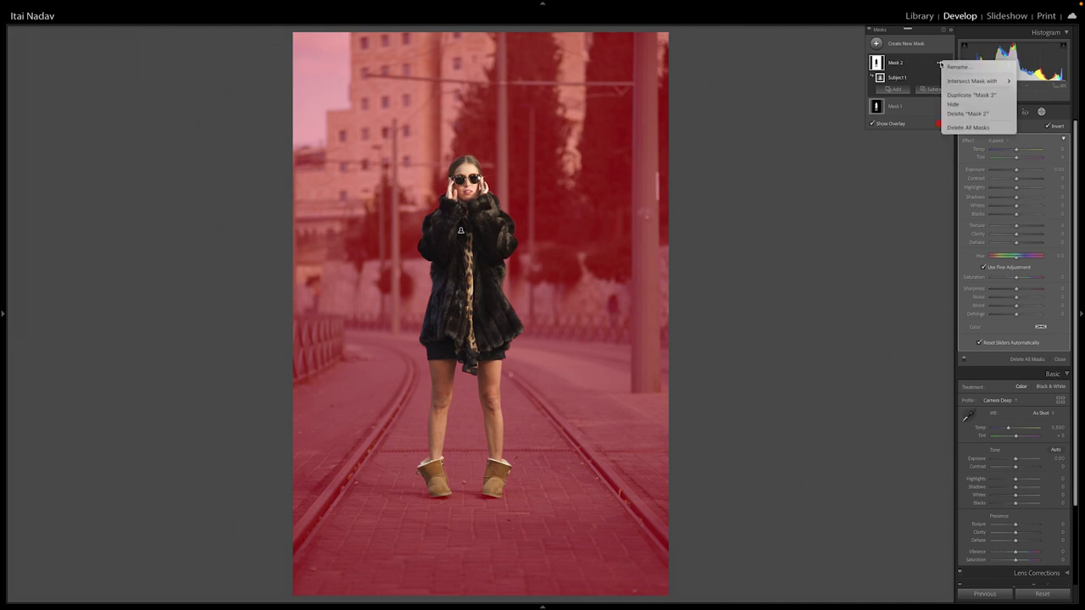
left_click(955, 67)
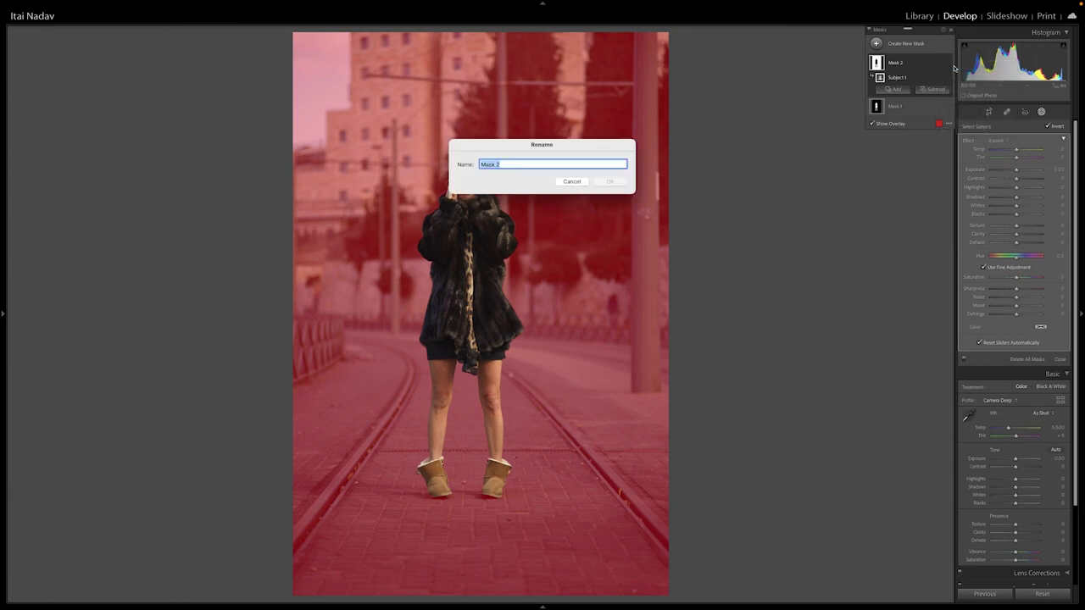
type("Background")
left_click(609, 180)
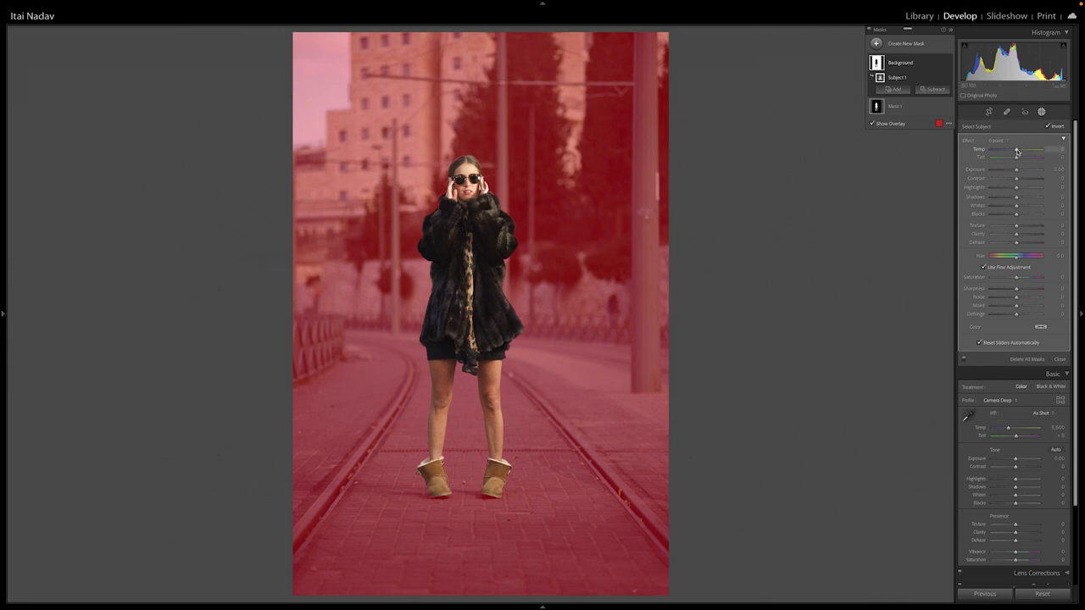
Step: Set the Background mask's Temp to 17, Exposure to -0.51, Highlights to -60 and Clarity to 24
left_click_drag(1017, 151, 1012, 171)
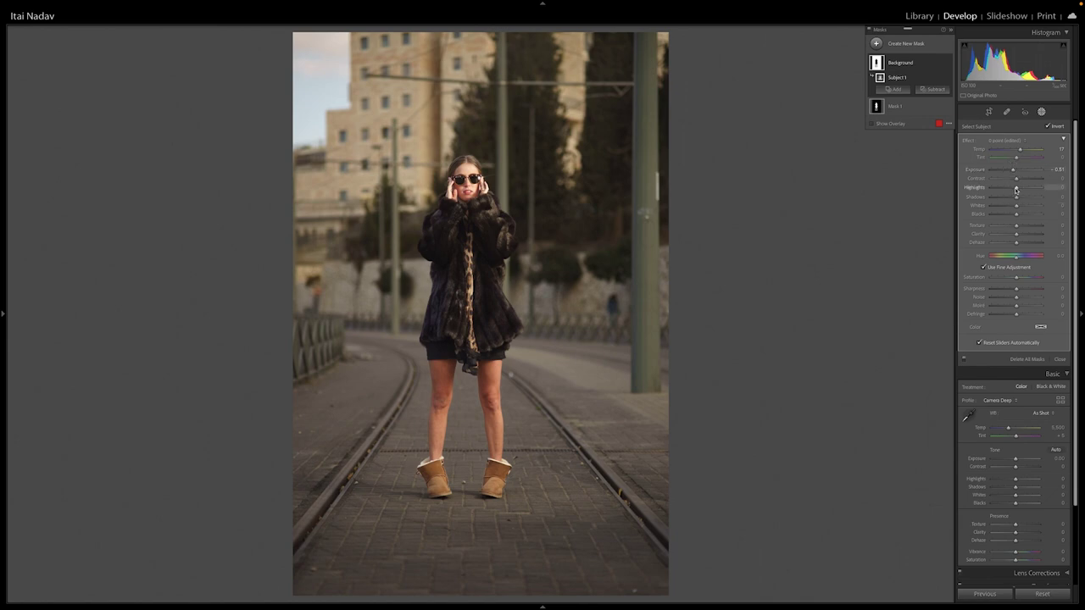
left_click_drag(1016, 190, 1002, 188)
left_click_drag(1016, 234, 1022, 235)
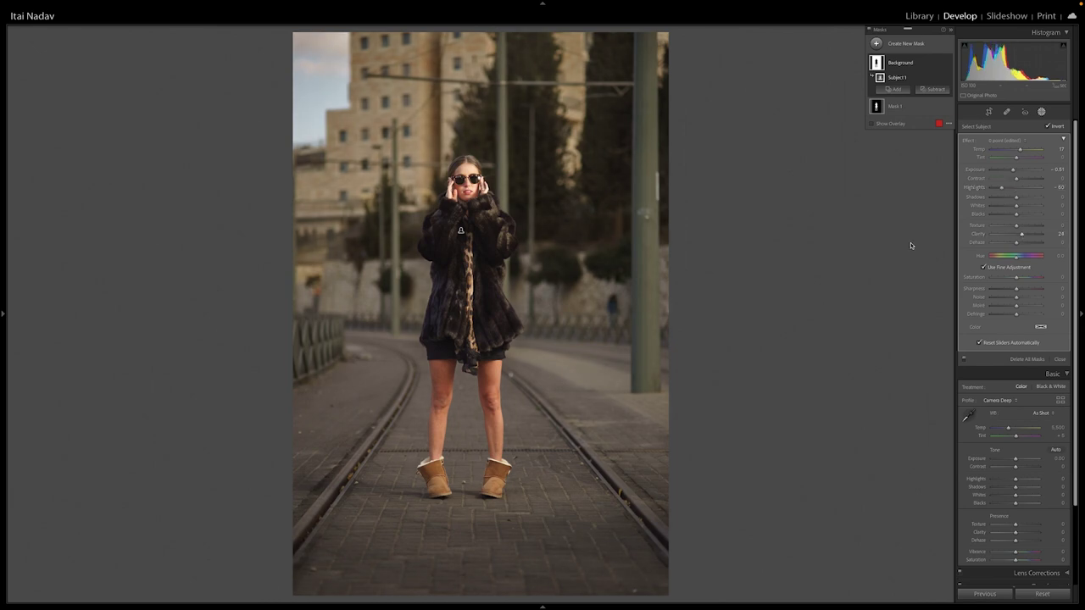
Step: Review the areas both masks cover and compare the photo with the Background mask and with all masks switched off and on
mouse_move(882, 65)
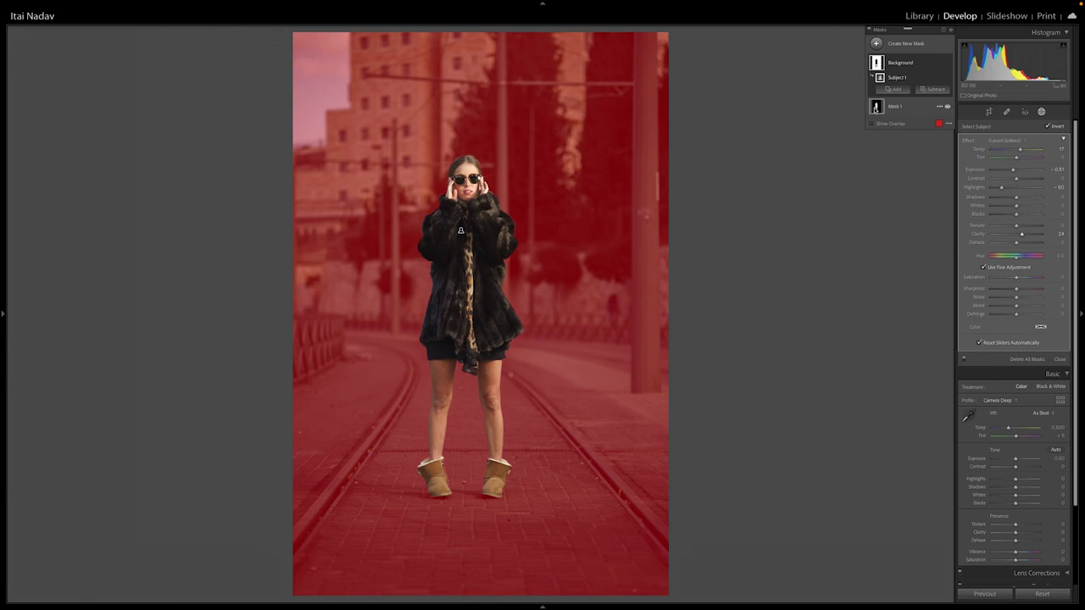
mouse_move(876, 107)
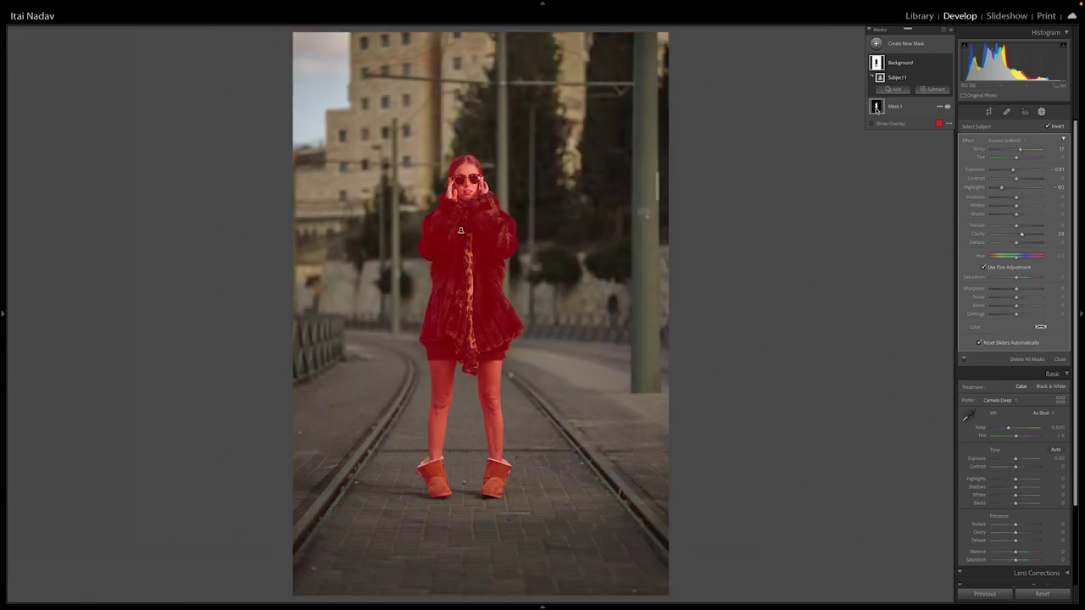
left_click(948, 63)
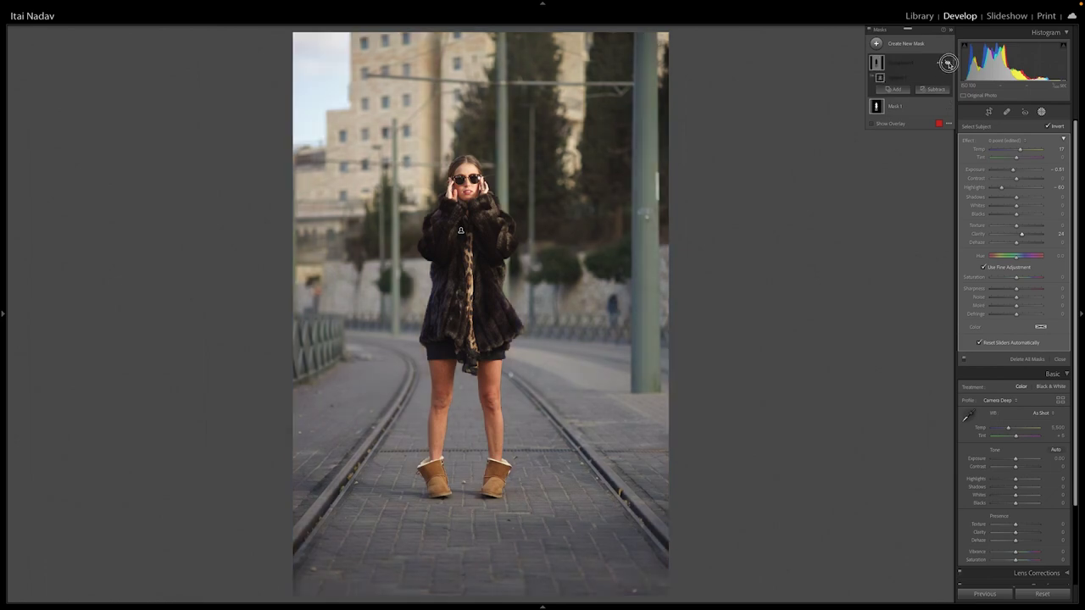
left_click(948, 64)
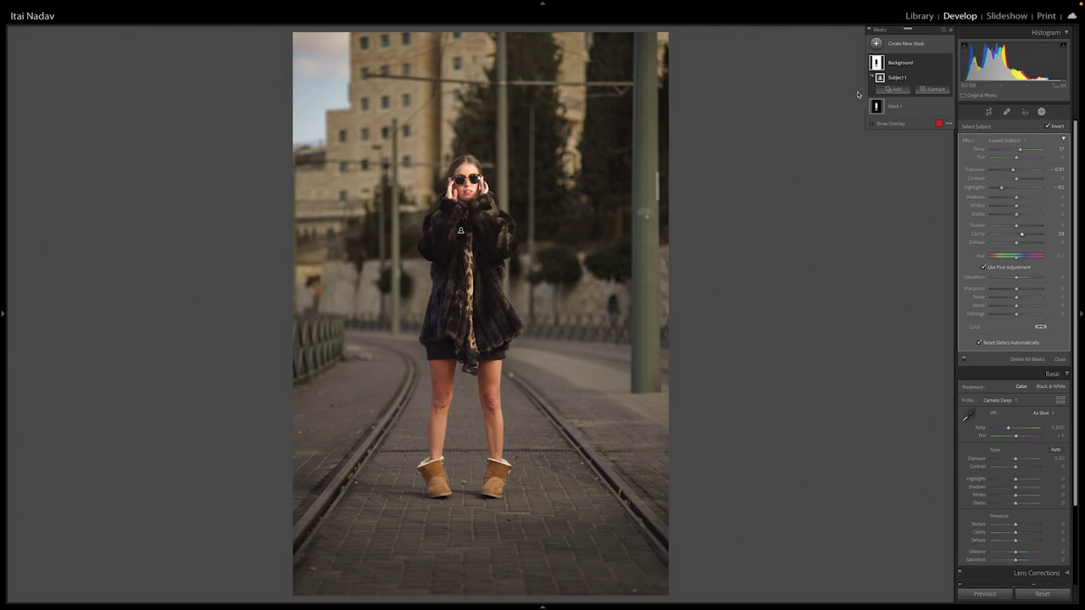
mouse_move(873, 75)
left_click(869, 31)
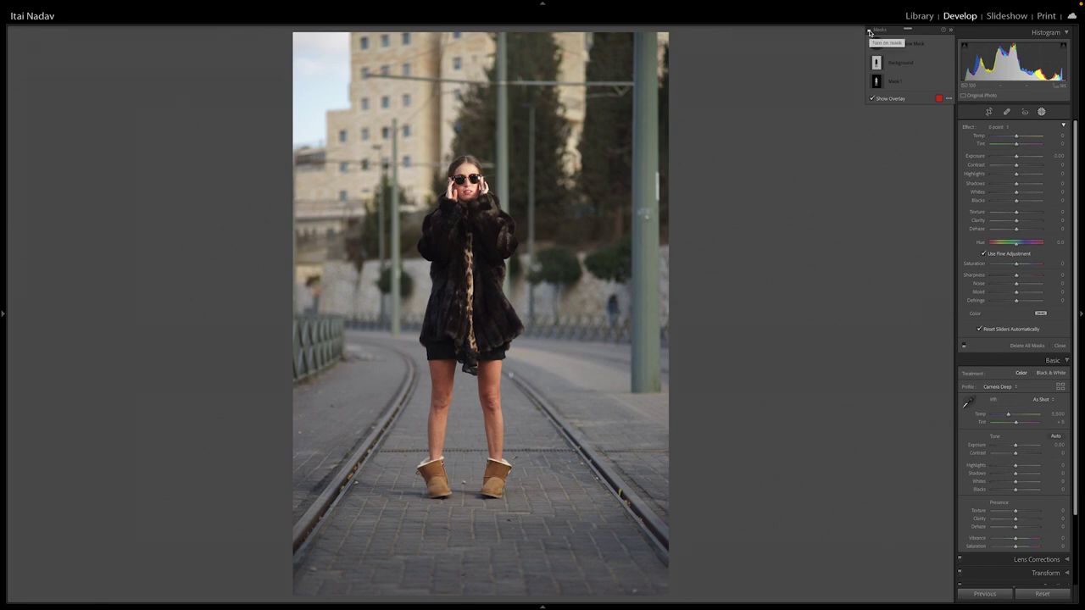
left_click(869, 32)
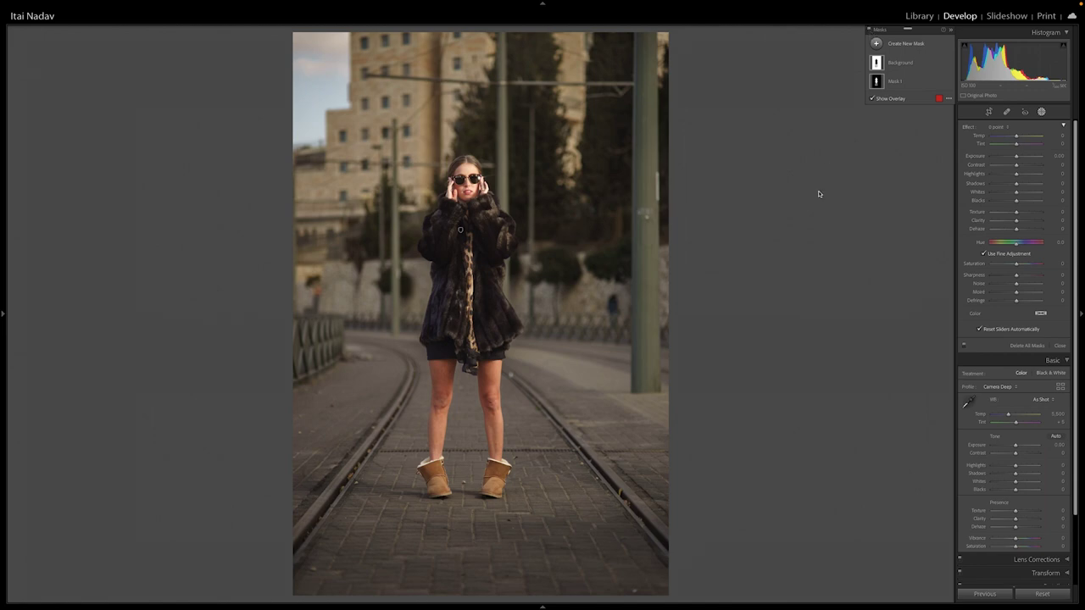
Step: Compare the before and after versions side by side, examining the woman's face and coat up close
key("y")
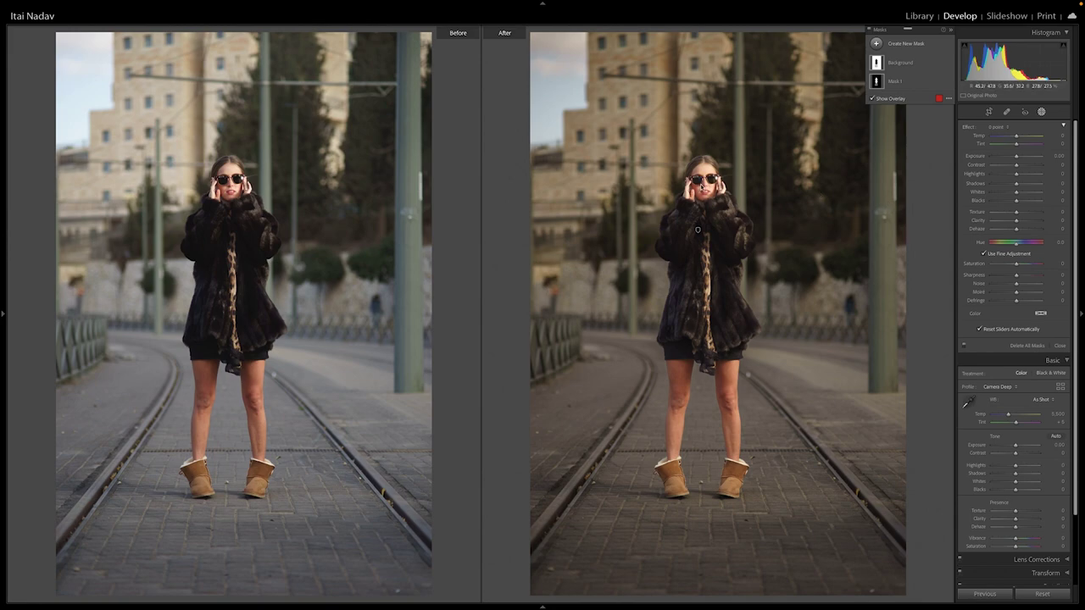
left_click(709, 177)
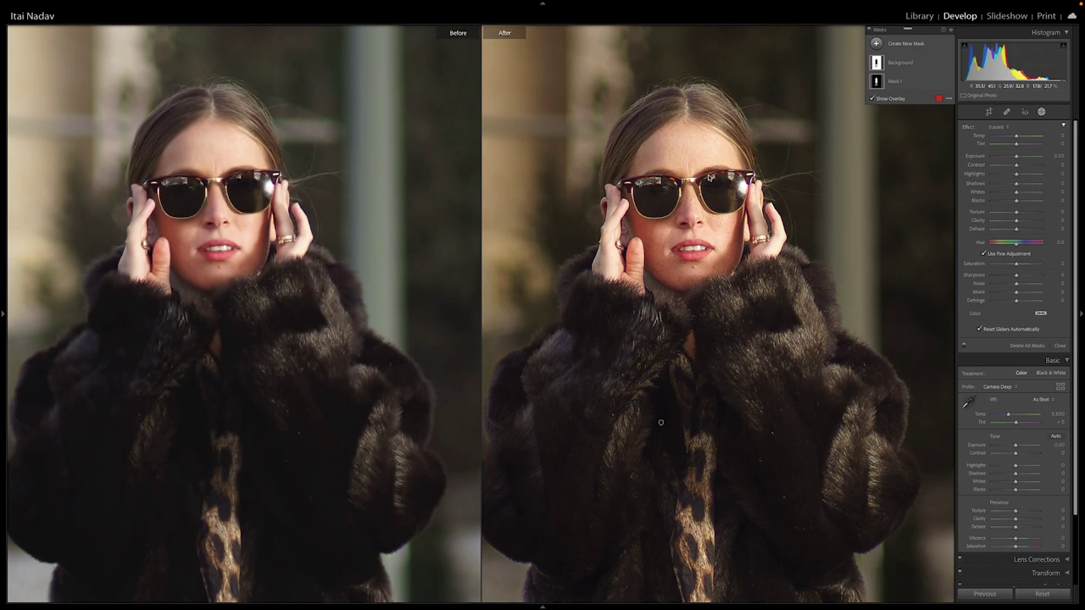
left_click_drag(661, 422, 678, 405)
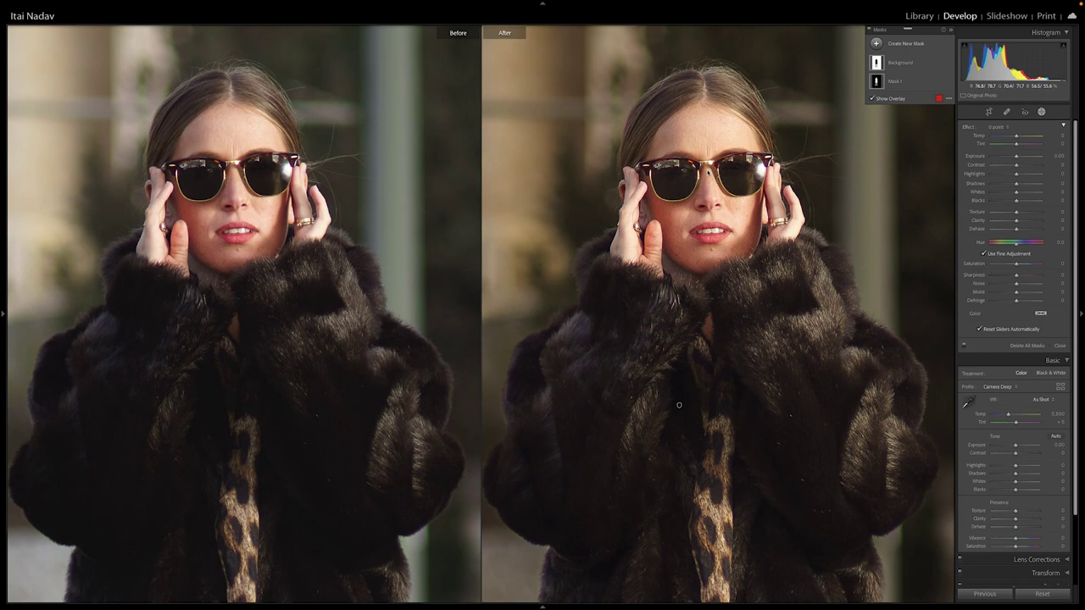
left_click(707, 172)
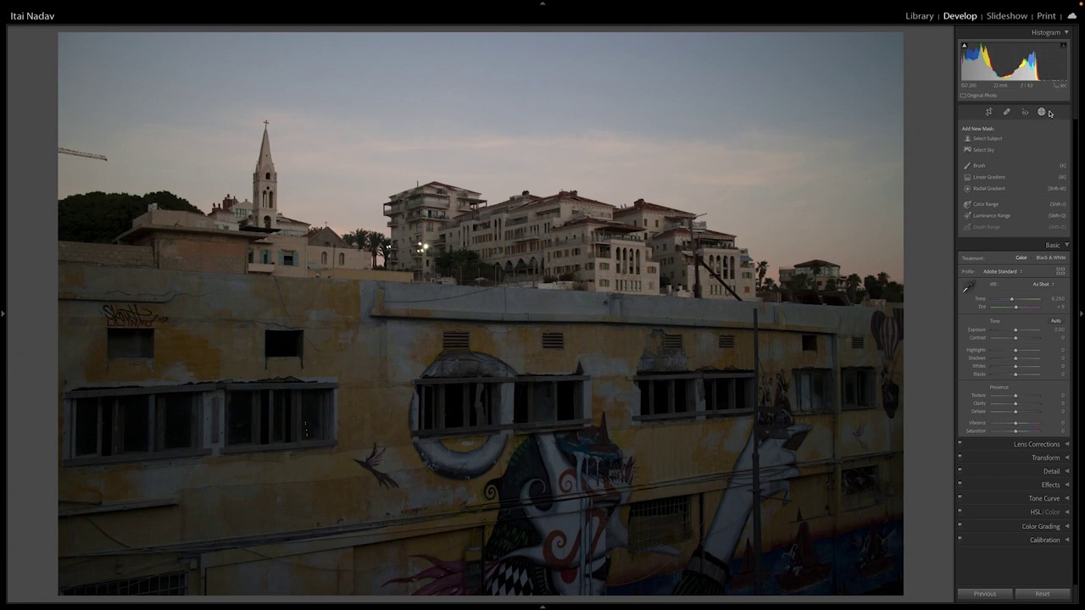
Step: Create a Select Sky mask on the cityscape photo and cool its Temp to -8
left_click(982, 150)
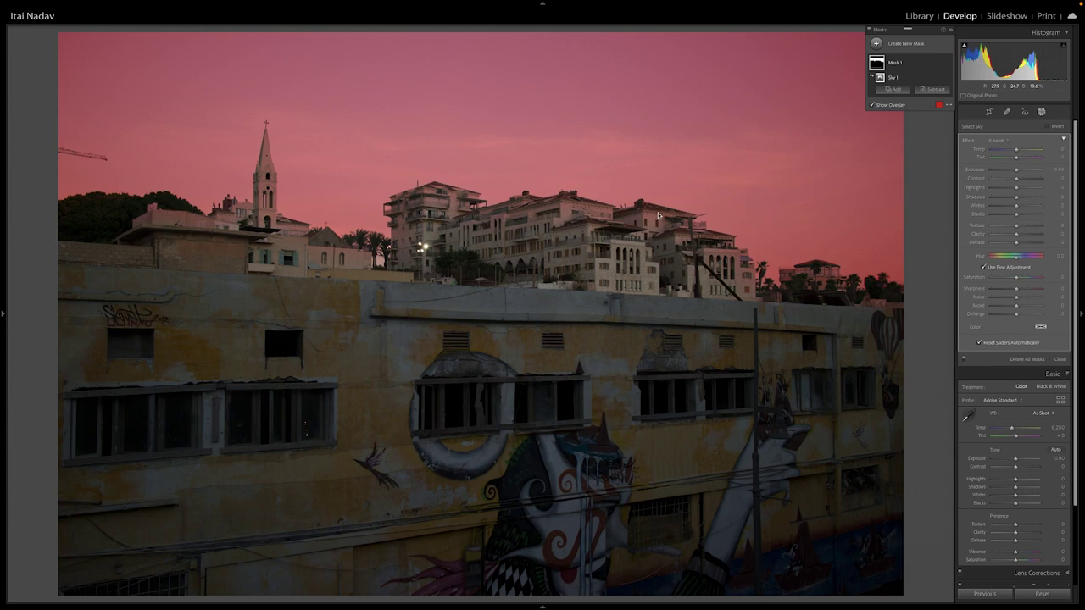
left_click(1016, 150)
left_click_drag(1016, 150, 1014, 150)
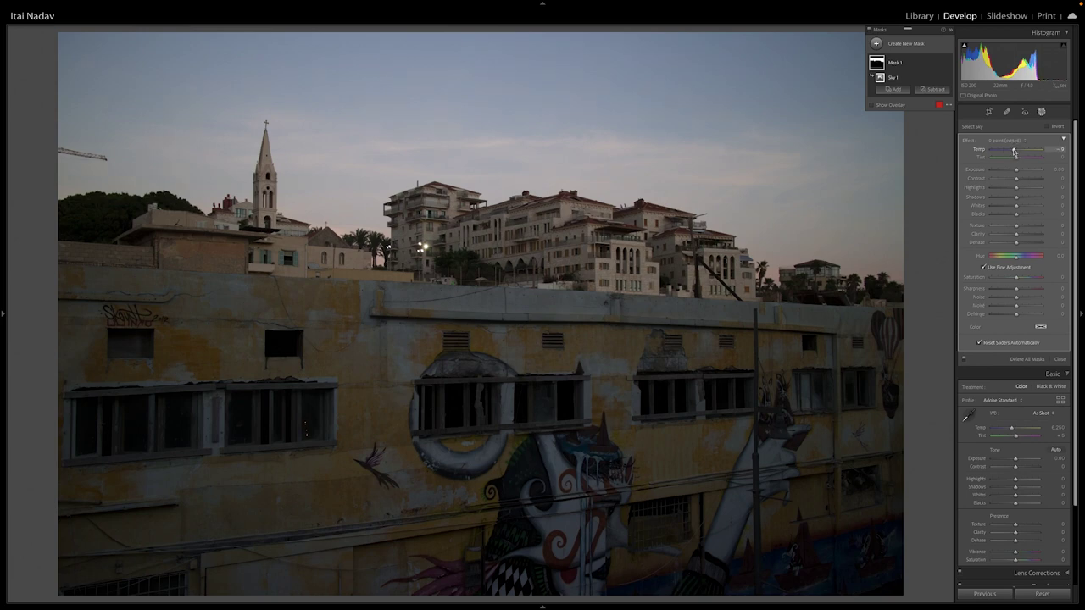
Step: Set the sky mask's Saturation to 53, Whites to 32 and Highlights to -7
left_click(1016, 279)
left_click_drag(1017, 279, 1027, 279)
left_click_drag(1017, 207, 1013, 187)
left_click_drag(1025, 278, 1029, 279)
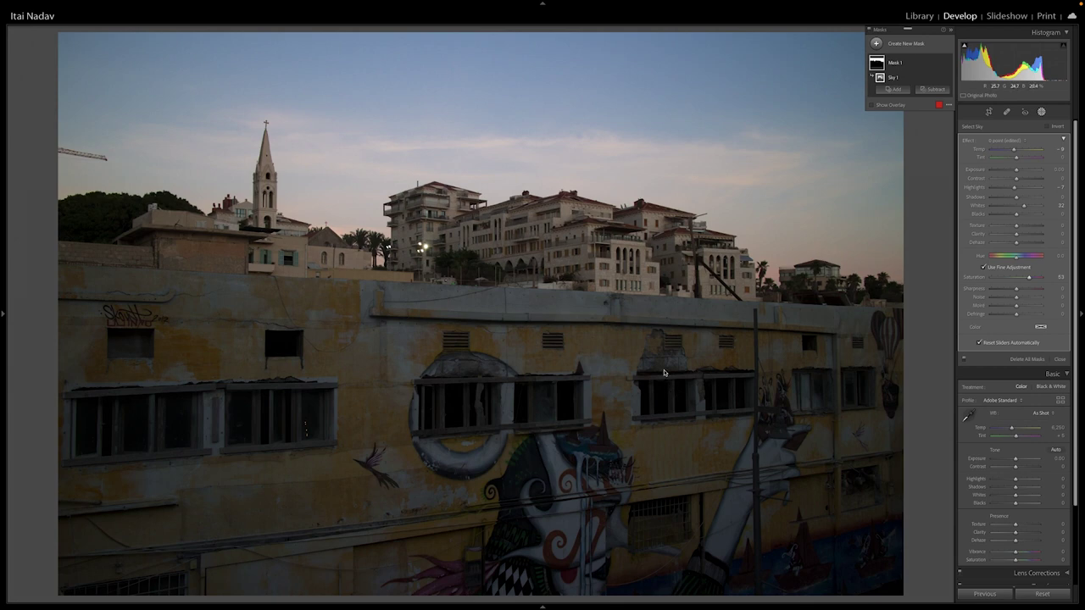
Step: Create a second Select Sky mask and invert its sky selection to cover the buildings and wall
left_click(876, 43)
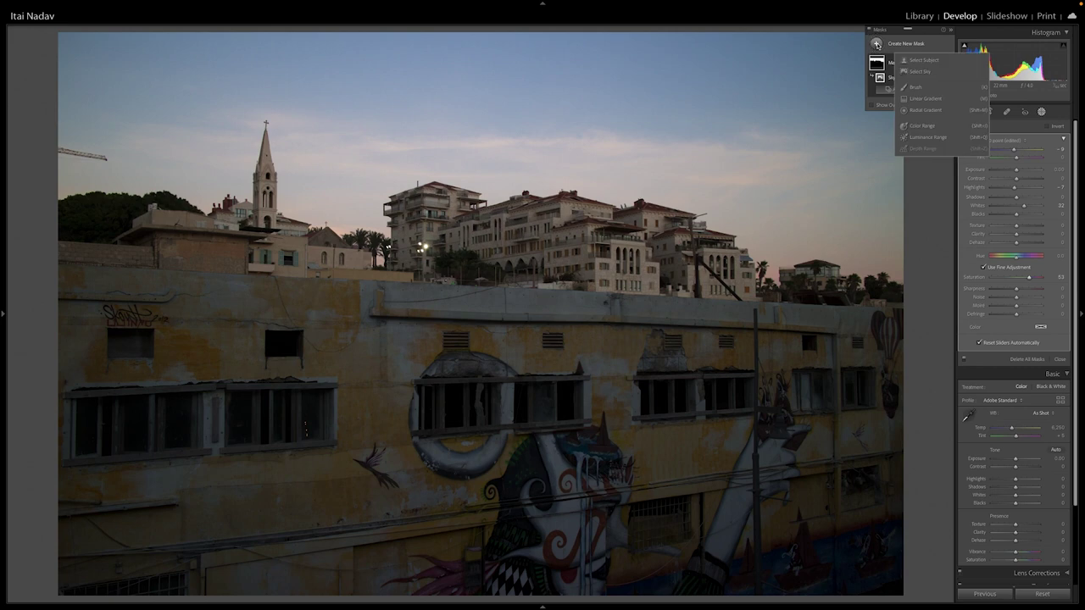
left_click(922, 71)
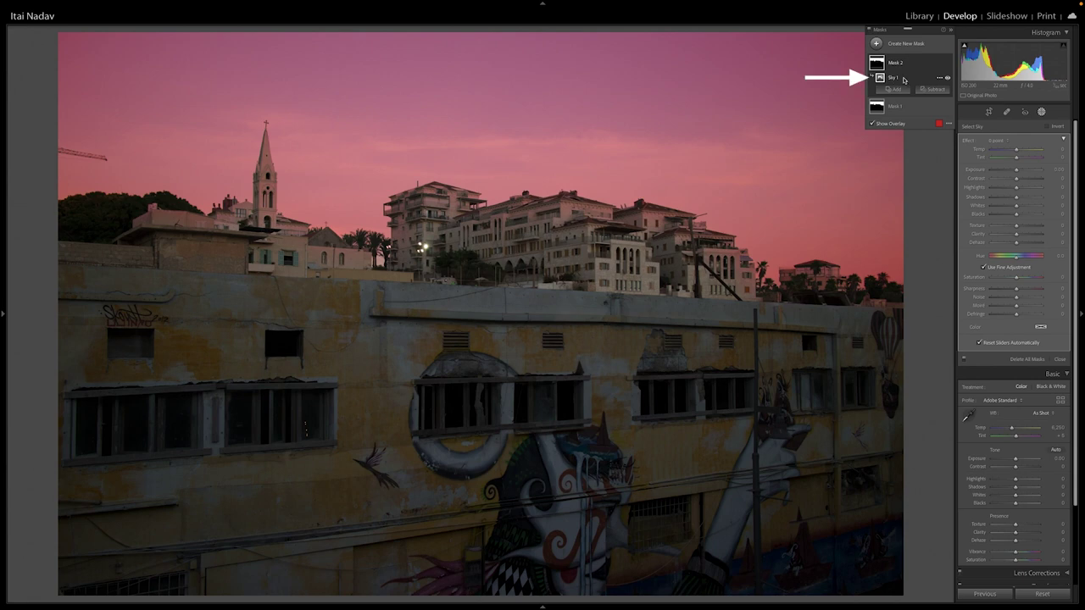
left_click(939, 80)
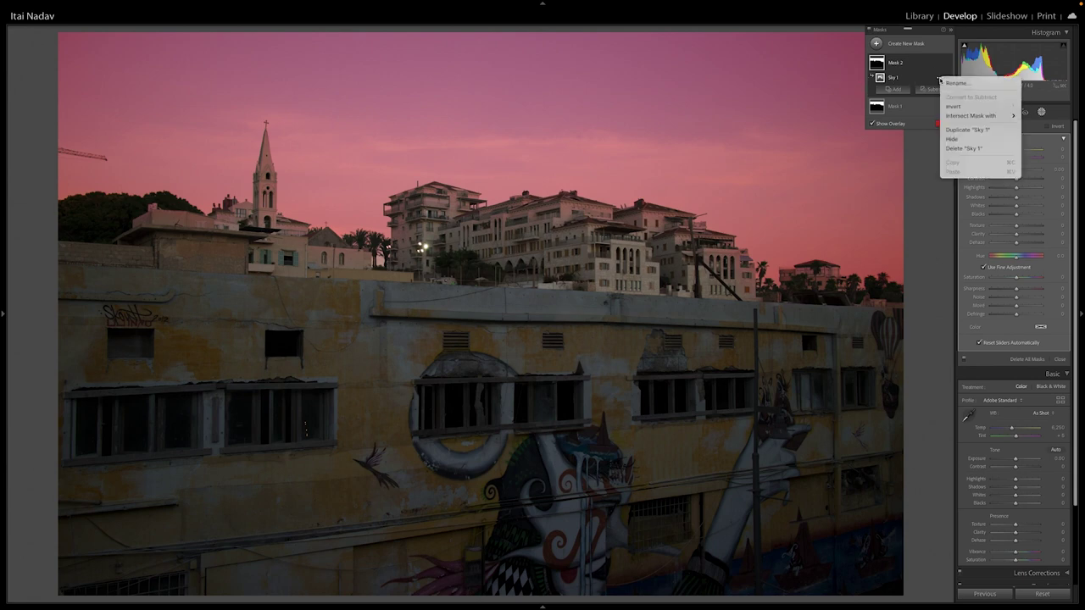
left_click(952, 106)
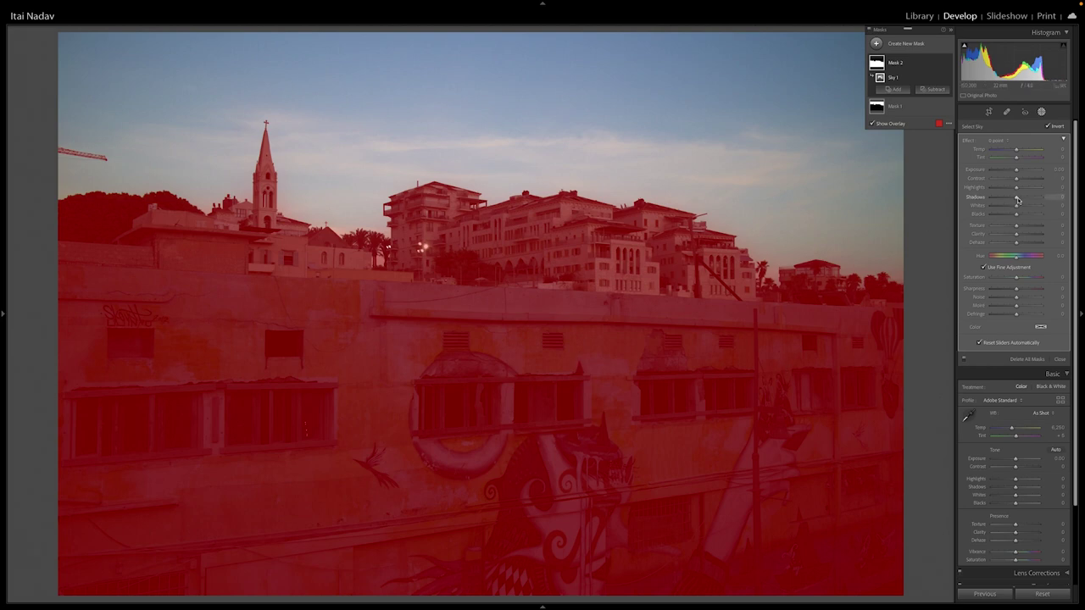
Step: Set the inverted mask's Exposure to 0.42, Highlights to 47 and Saturation to 44, and raise its Shadows and Whites
mouse_move(1018, 200)
left_mouse_down()
mouse_move(1036, 198)
mouse_move(1021, 171)
mouse_move(1027, 187)
left_mouse_up()
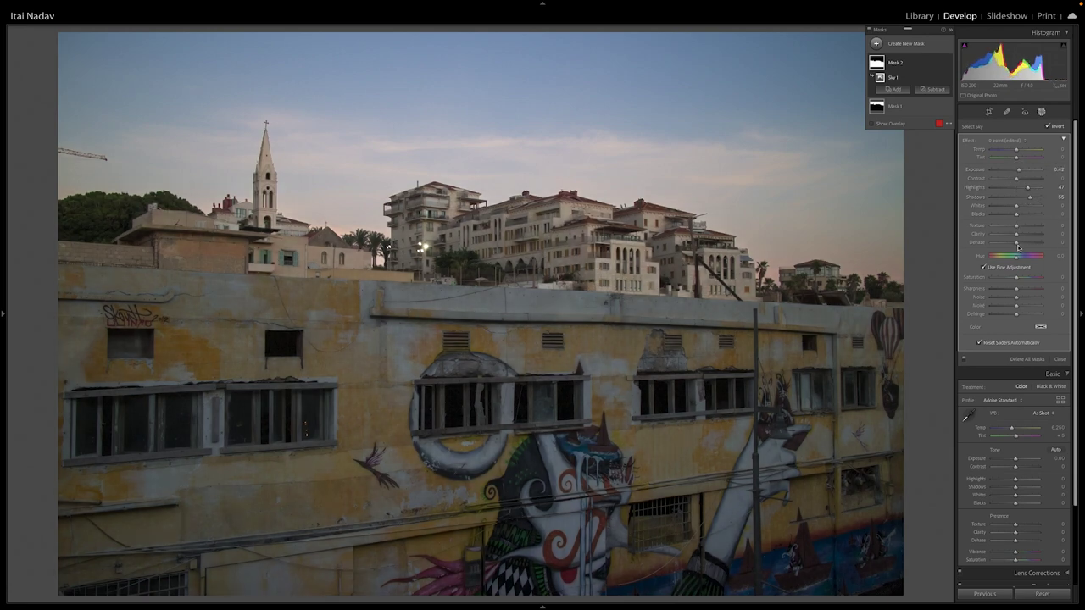
left_click_drag(1016, 278, 1027, 278)
left_click_drag(1017, 206, 1020, 207)
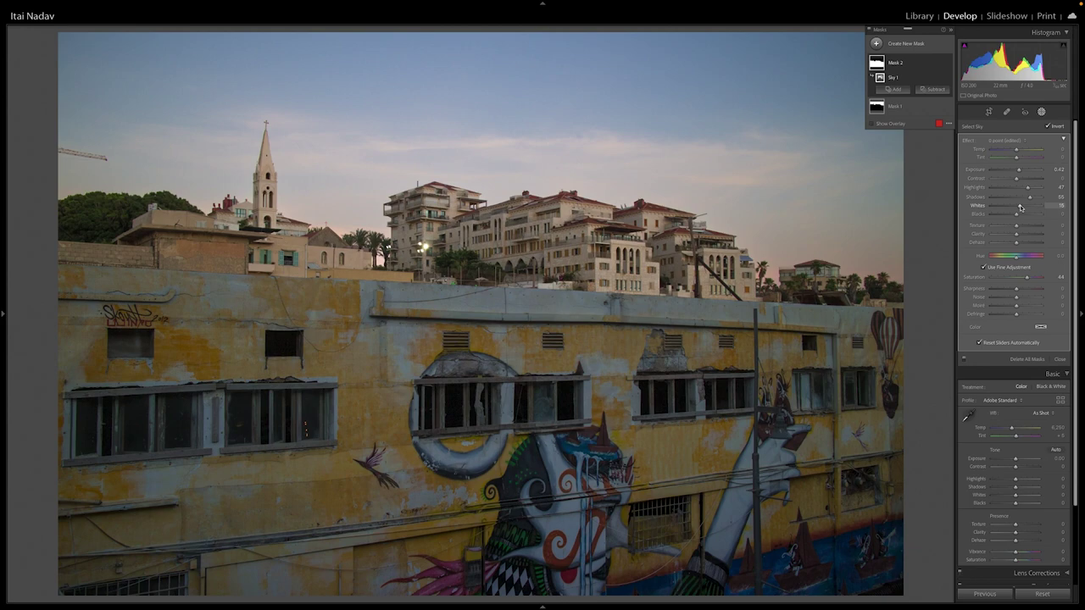
Step: Rename the inverted mask Building and set its Contrast to 8
mouse_move(875, 63)
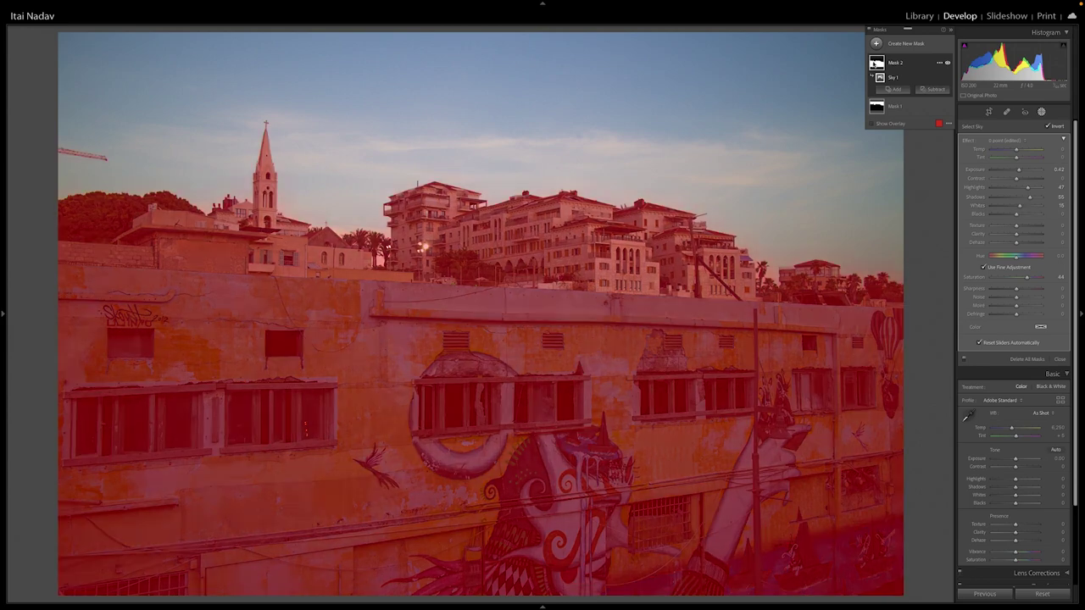
left_click(939, 63)
left_click(947, 68)
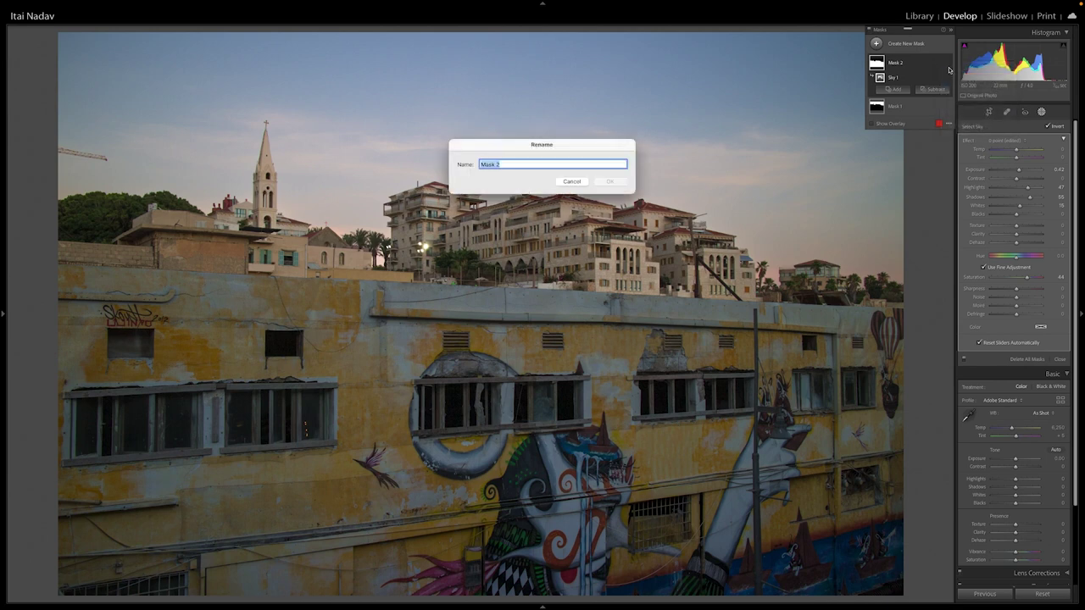
type("Houses")
key("Return")
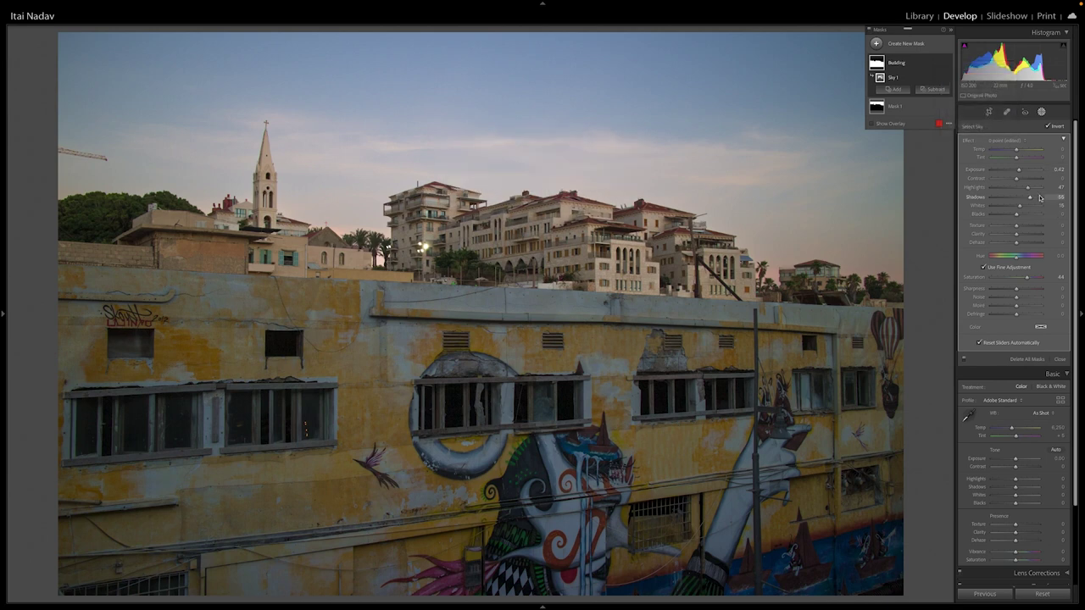
left_click_drag(1016, 178, 1018, 178)
Step: Compare the photo with the Building mask and with the sky mask each switched off and on
left_click(947, 64)
left_click(947, 64)
left_click(946, 107)
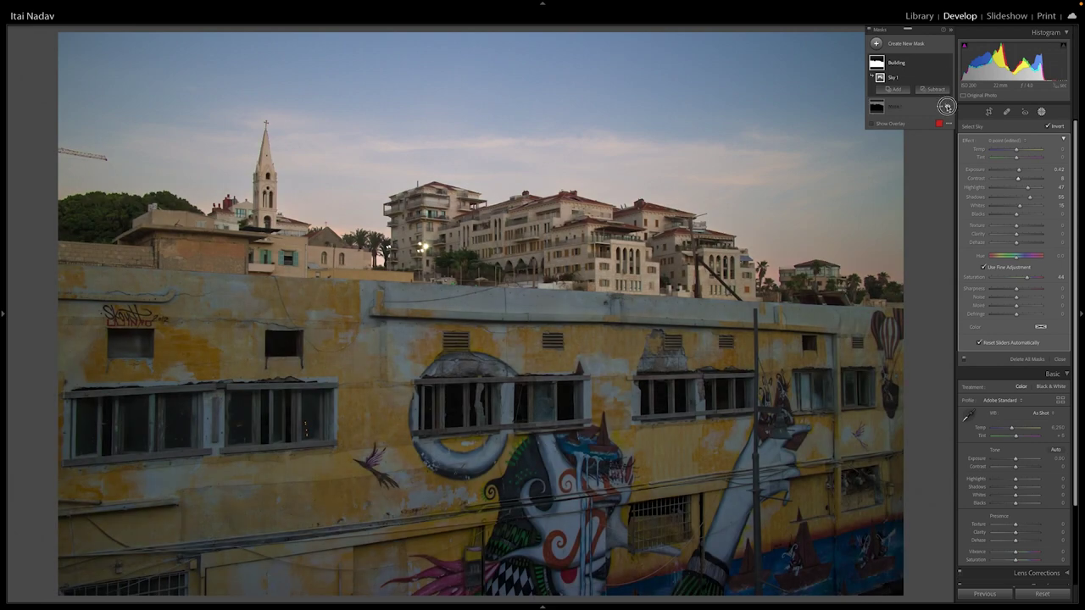
left_click(945, 107)
Step: Make the sky mask's Temp cooler than before, then select the Building mask again
left_click(878, 108)
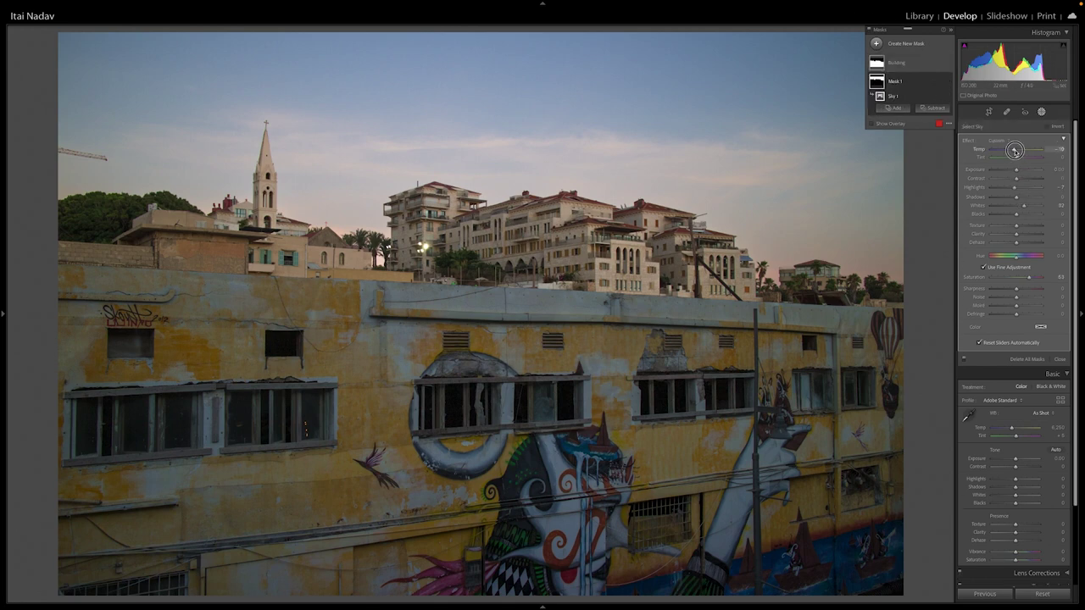
left_click_drag(1011, 150, 1013, 150)
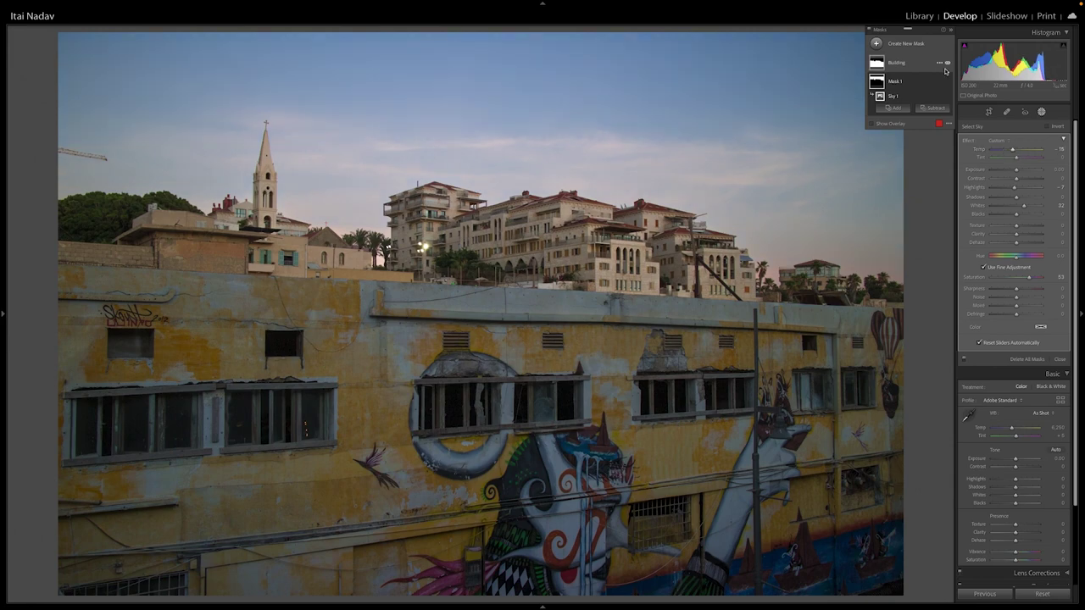
left_click(899, 63)
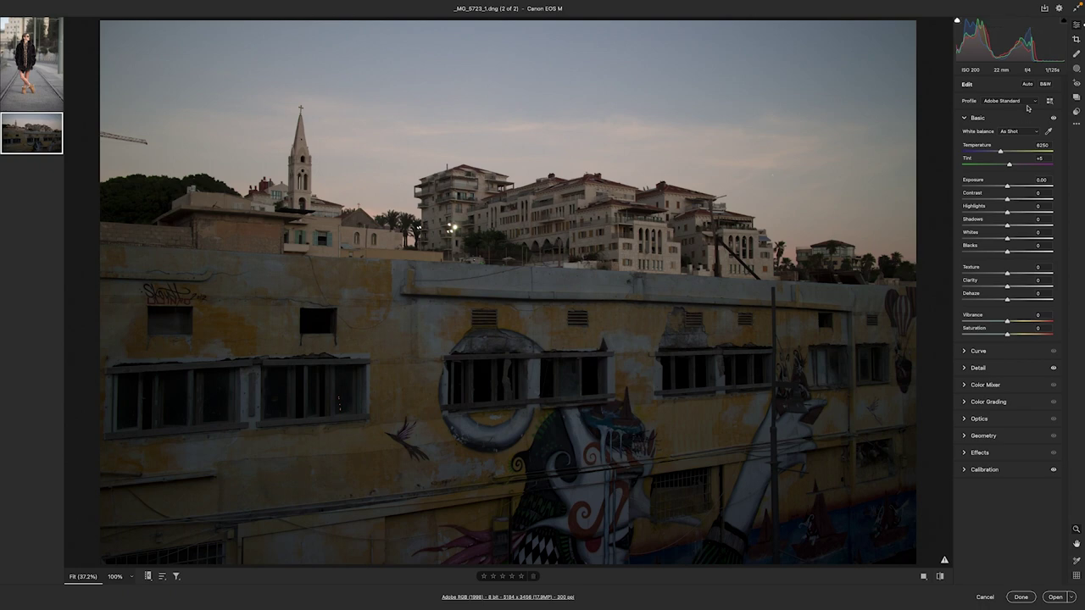
Step: In Camera Raw, open the masking tools and start a Select Sky mask on the cityscape photo
left_click(1077, 72)
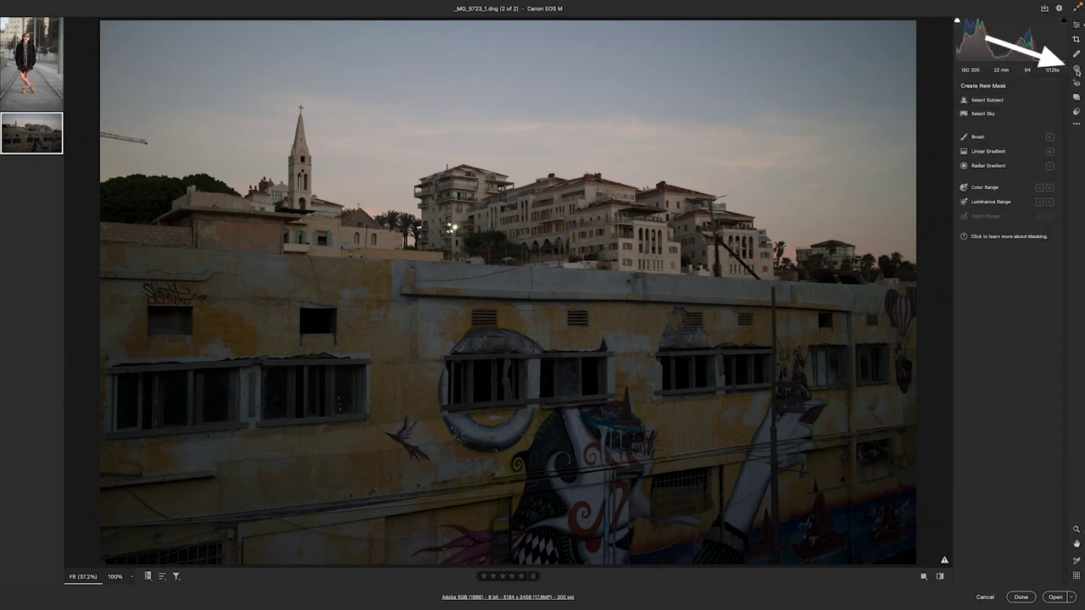
left_click(977, 113)
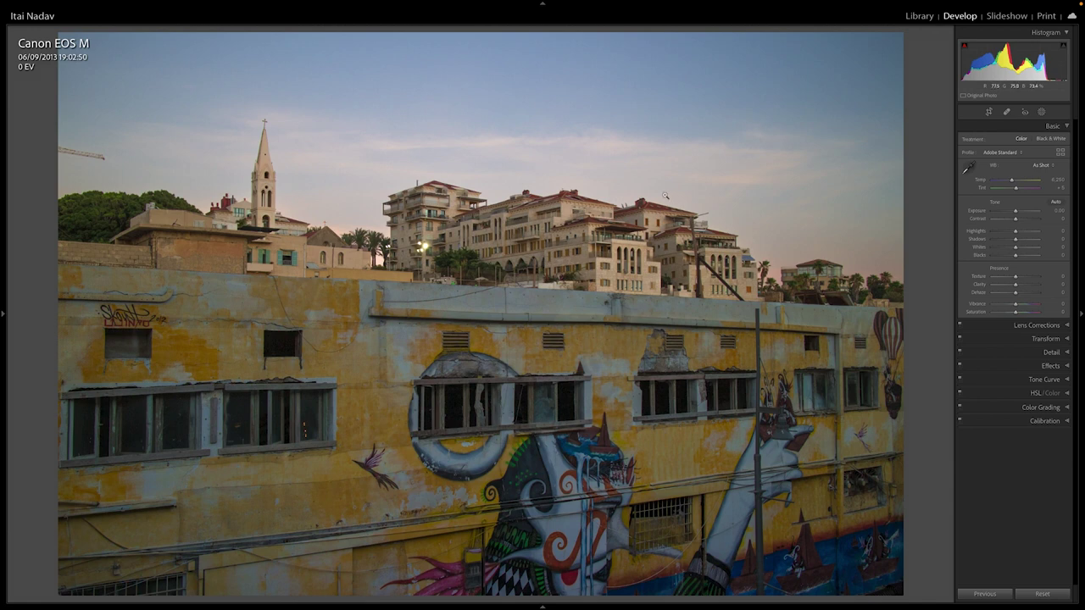
Step: Back in Lightroom, display the sky mask's overlay as White on Black and compare the photo with the overlay off and on
left_click(1041, 113)
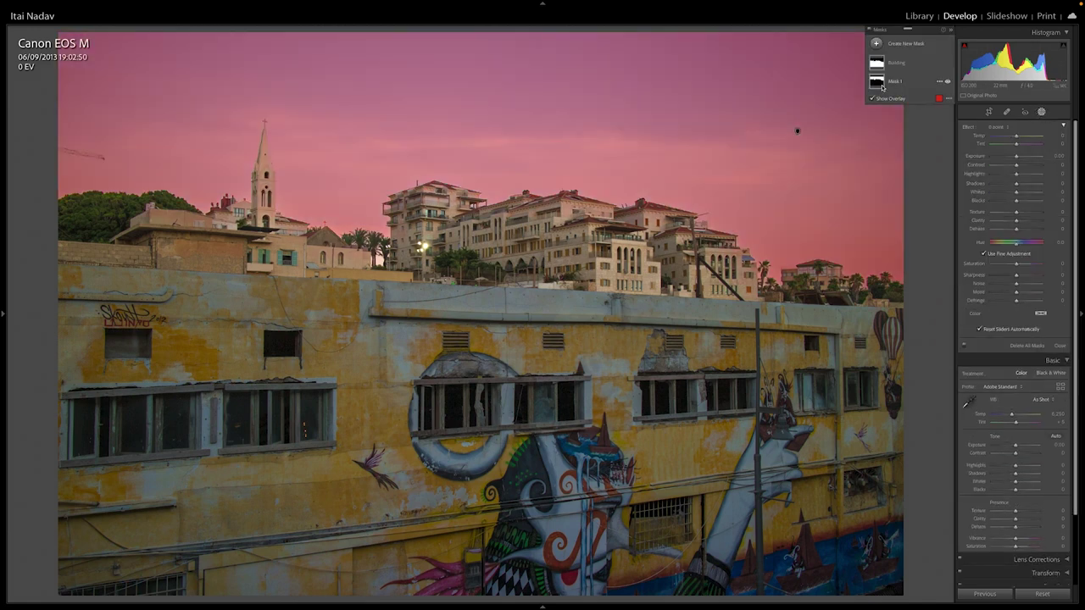
left_click(882, 87)
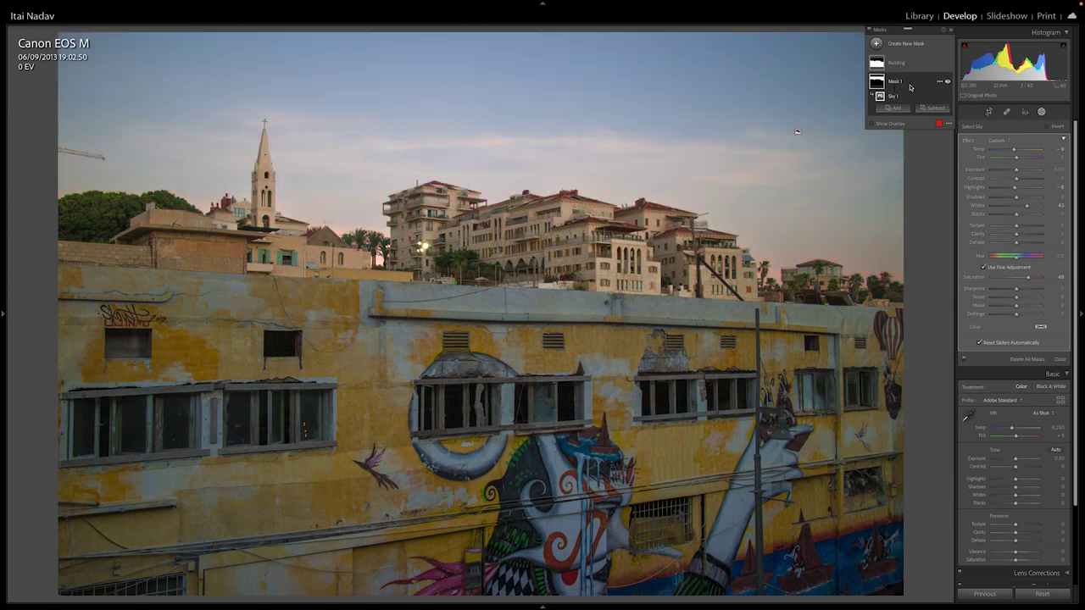
left_click(871, 124)
left_click(949, 125)
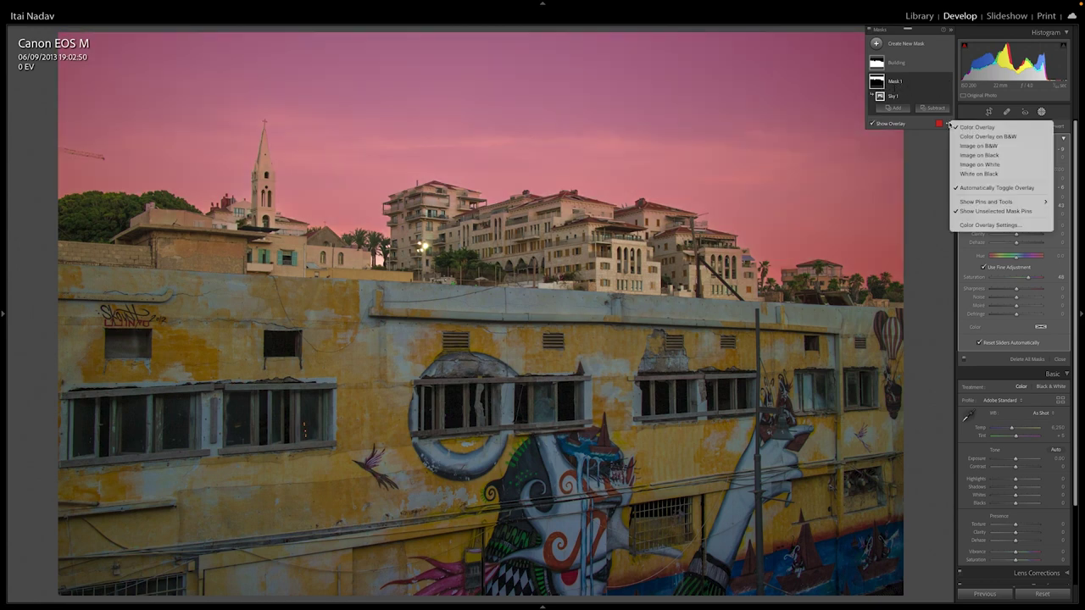
left_click(976, 175)
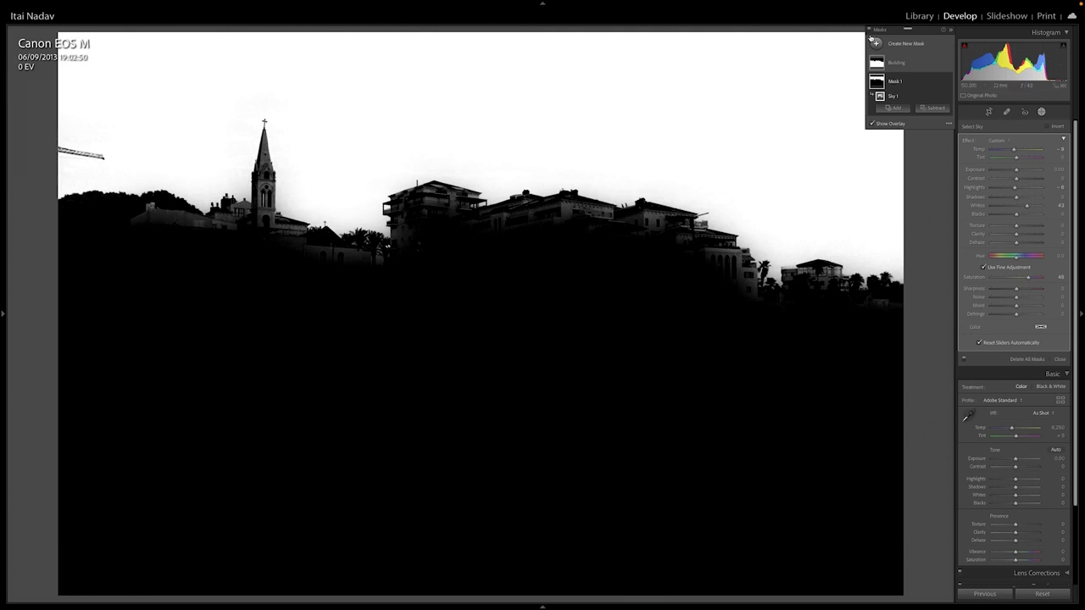
left_click(871, 123)
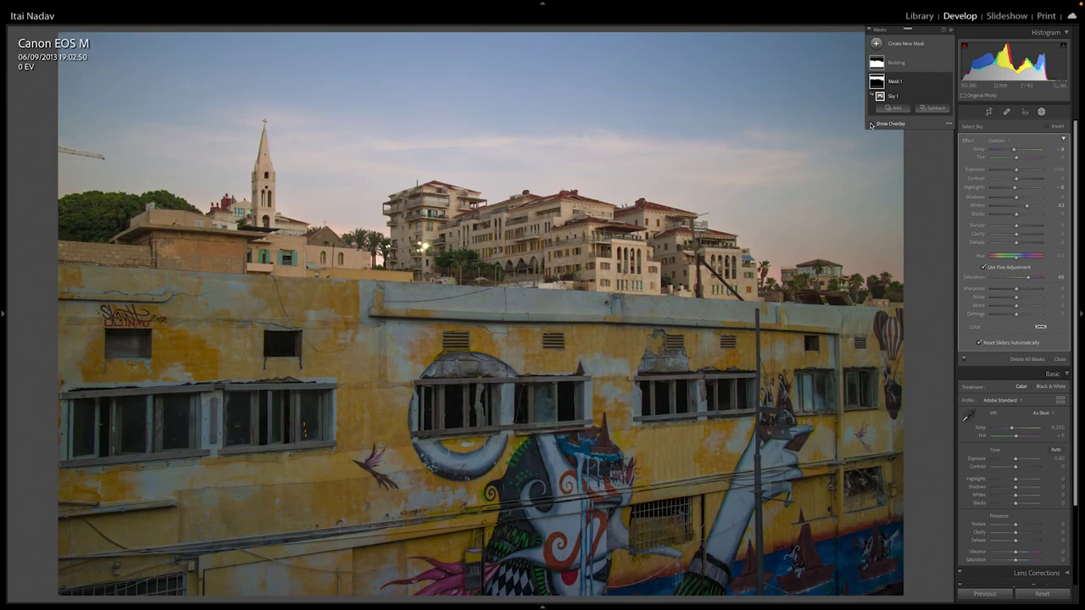
left_click(871, 123)
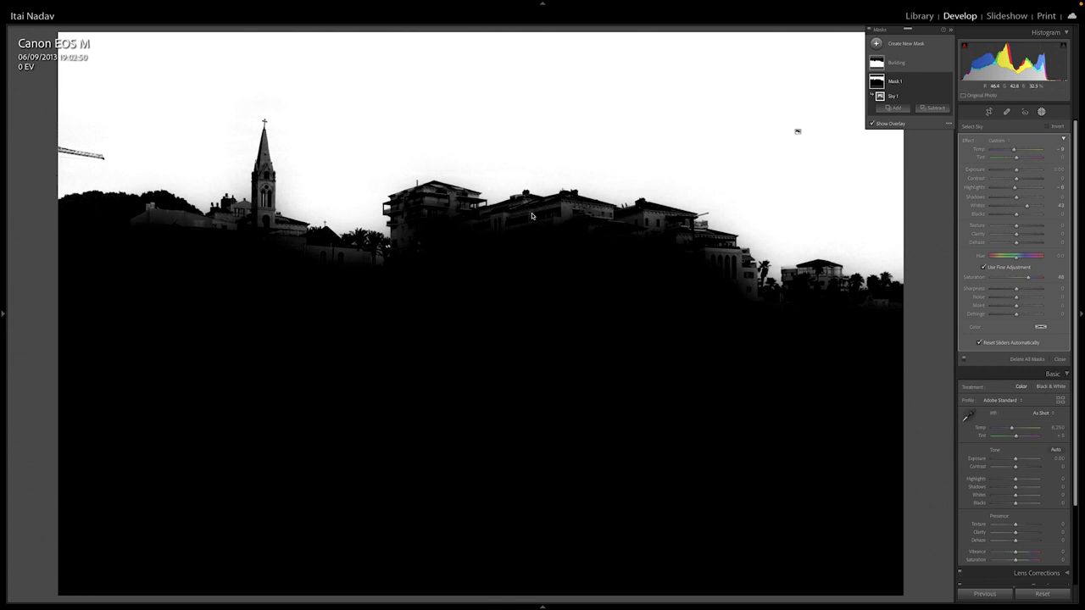
Step: Subtract the grey spill on the skyline buildings, church tower and low houses from the sky mask with an Auto Mask brush
left_click(876, 82)
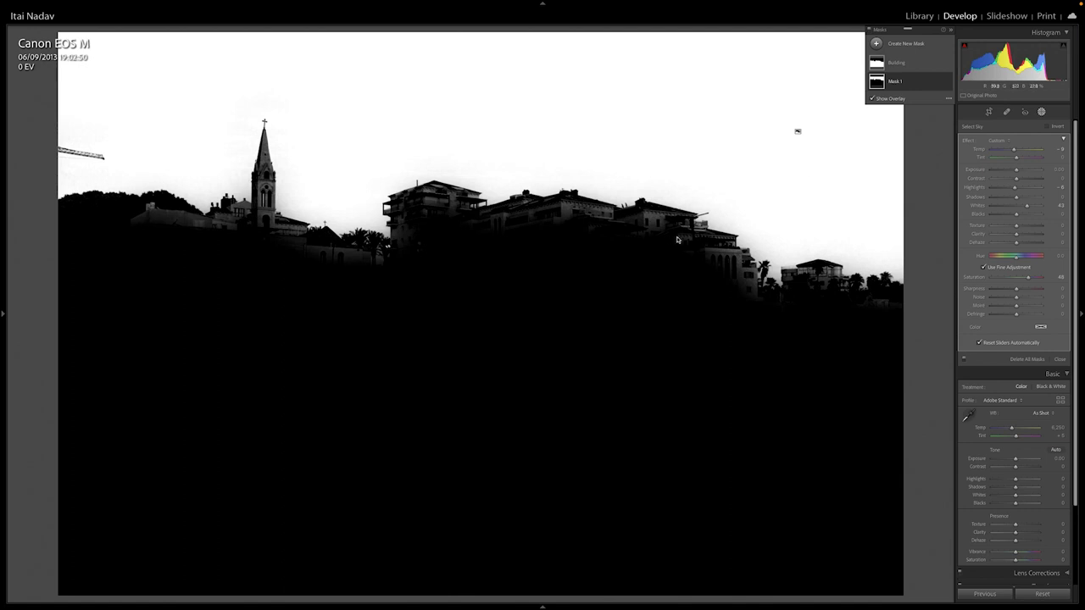
left_click(940, 82)
left_click(900, 84)
left_click(933, 108)
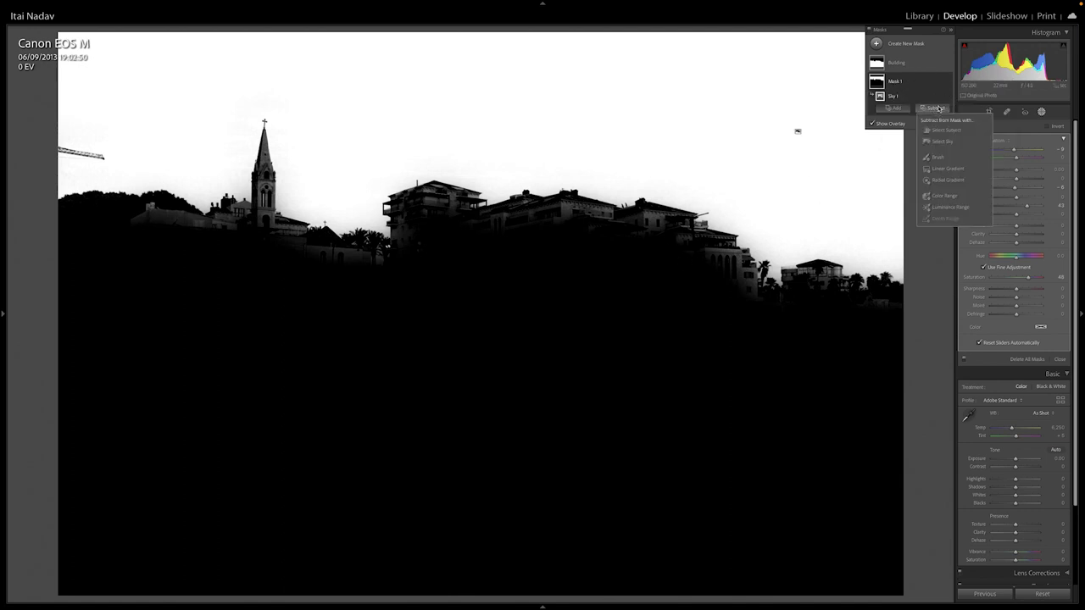
left_click(935, 157)
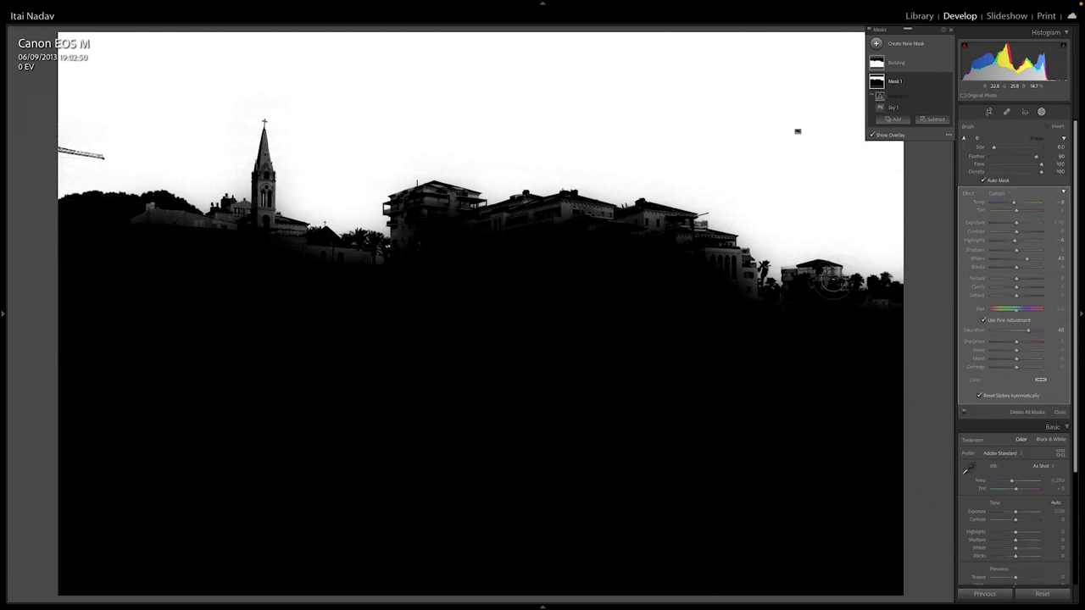
mouse_move(827, 280)
left_mouse_down()
mouse_move(785, 298)
mouse_move(717, 251)
mouse_move(662, 239)
mouse_move(657, 219)
mouse_move(600, 222)
mouse_move(598, 212)
mouse_move(555, 207)
mouse_move(613, 217)
mouse_move(448, 213)
mouse_move(445, 200)
mouse_move(508, 226)
mouse_move(496, 226)
mouse_move(394, 202)
mouse_move(394, 246)
mouse_move(423, 208)
left_mouse_up()
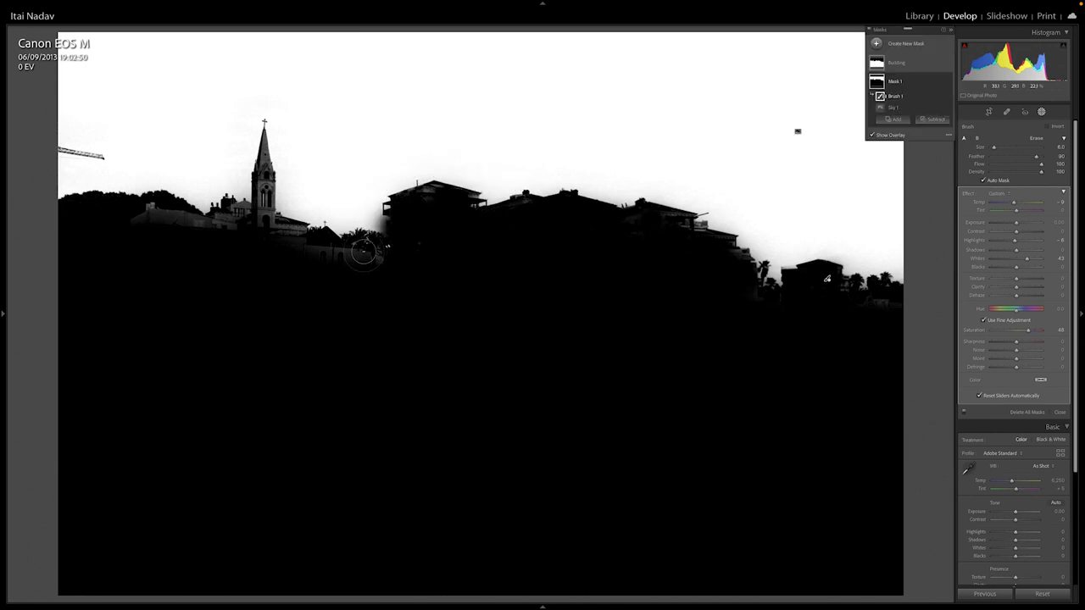
mouse_move(300, 248)
left_mouse_down()
mouse_move(378, 260)
mouse_move(322, 256)
left_mouse_up()
mouse_move(263, 140)
left_mouse_down()
mouse_move(264, 223)
mouse_move(290, 234)
mouse_move(159, 213)
left_mouse_up()
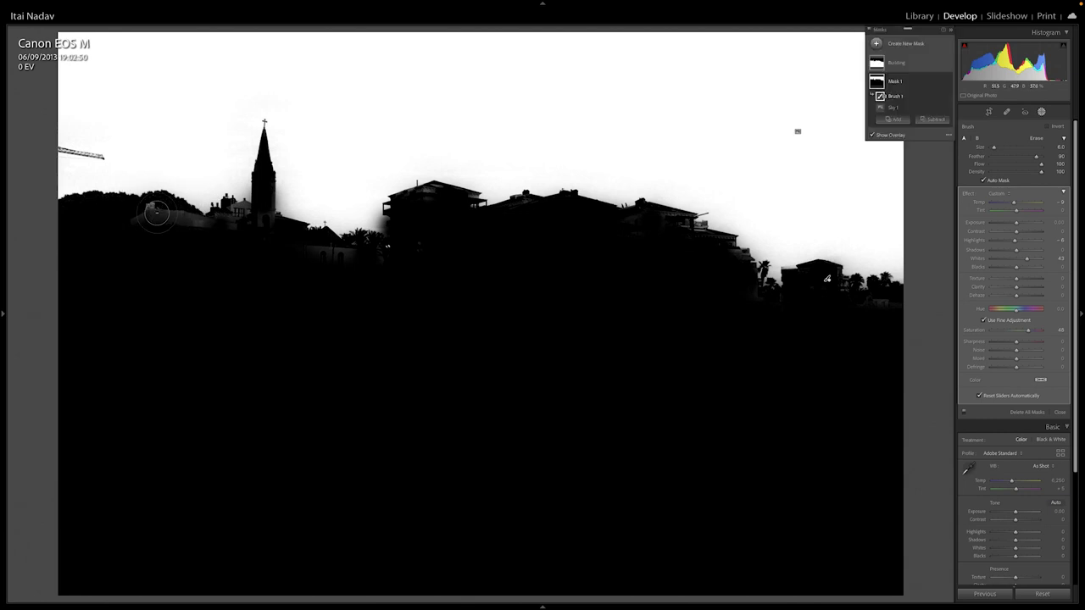
left_click_drag(371, 250, 375, 249)
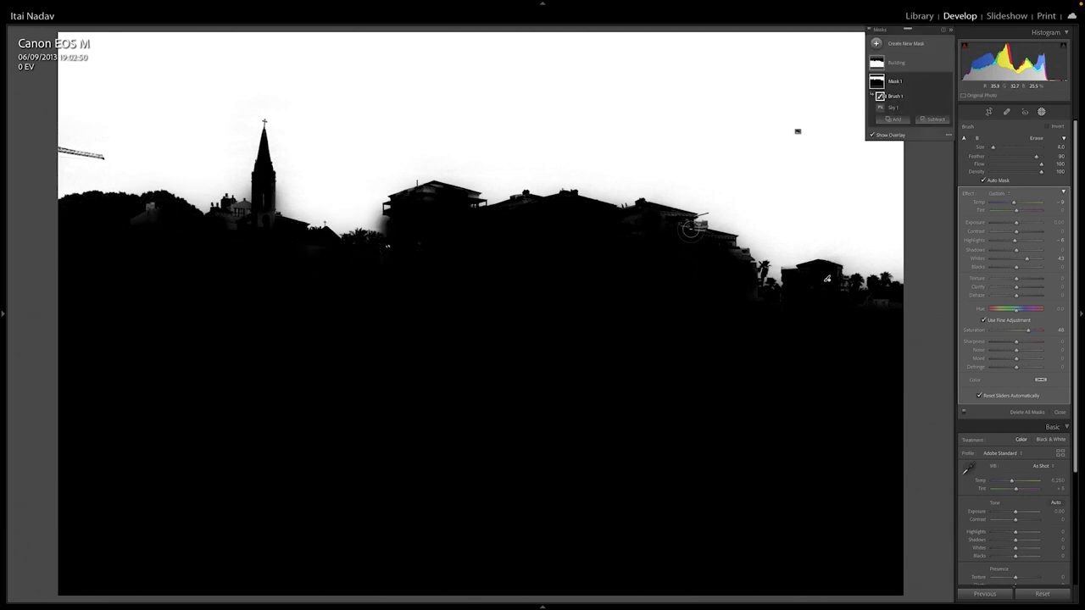
mouse_move(690, 228)
left_mouse_down()
mouse_move(683, 222)
mouse_move(742, 257)
left_mouse_up()
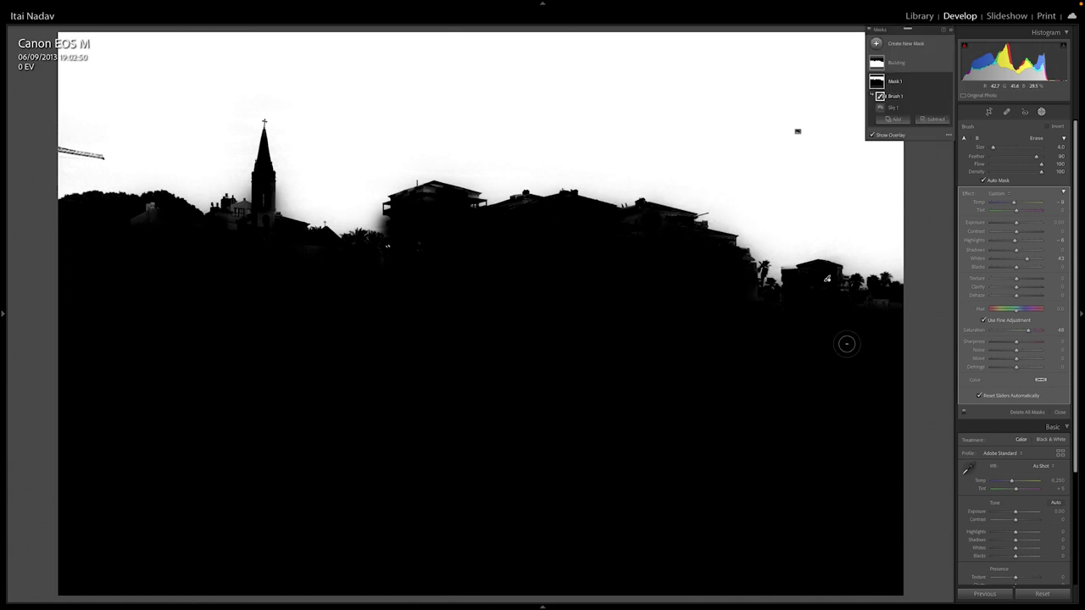